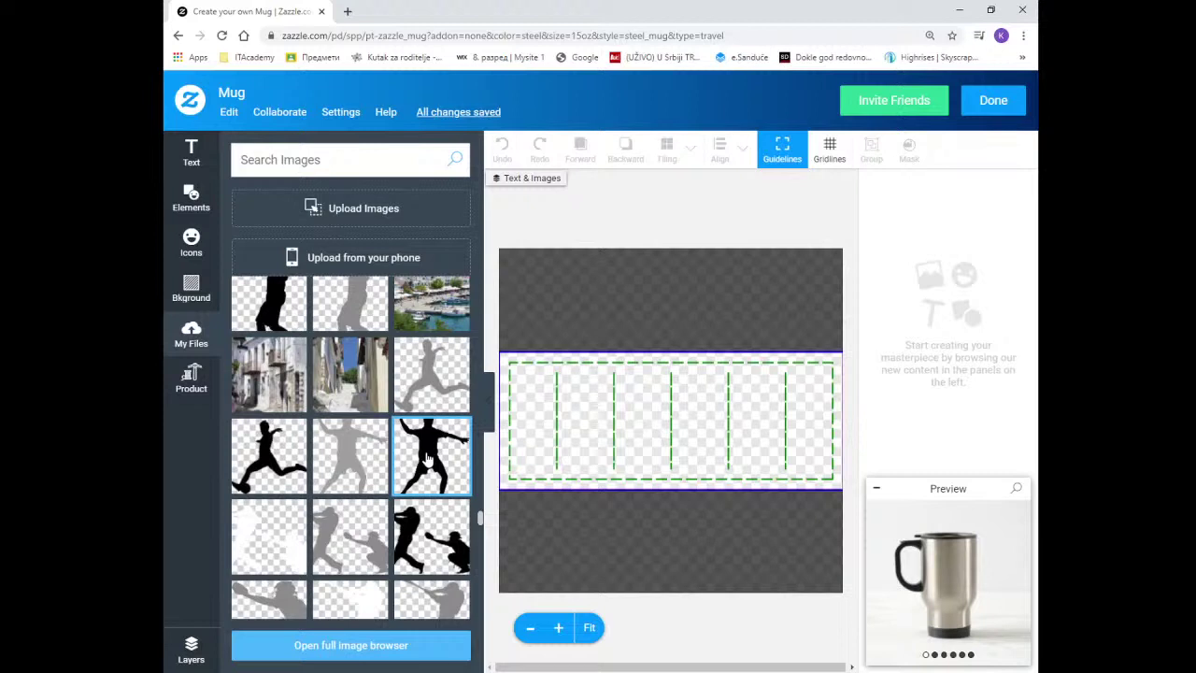
Step: Place the black handball player silhouette near the middle of the design area, sized to fit within the guidelines, and check the mug preview
click(428, 458)
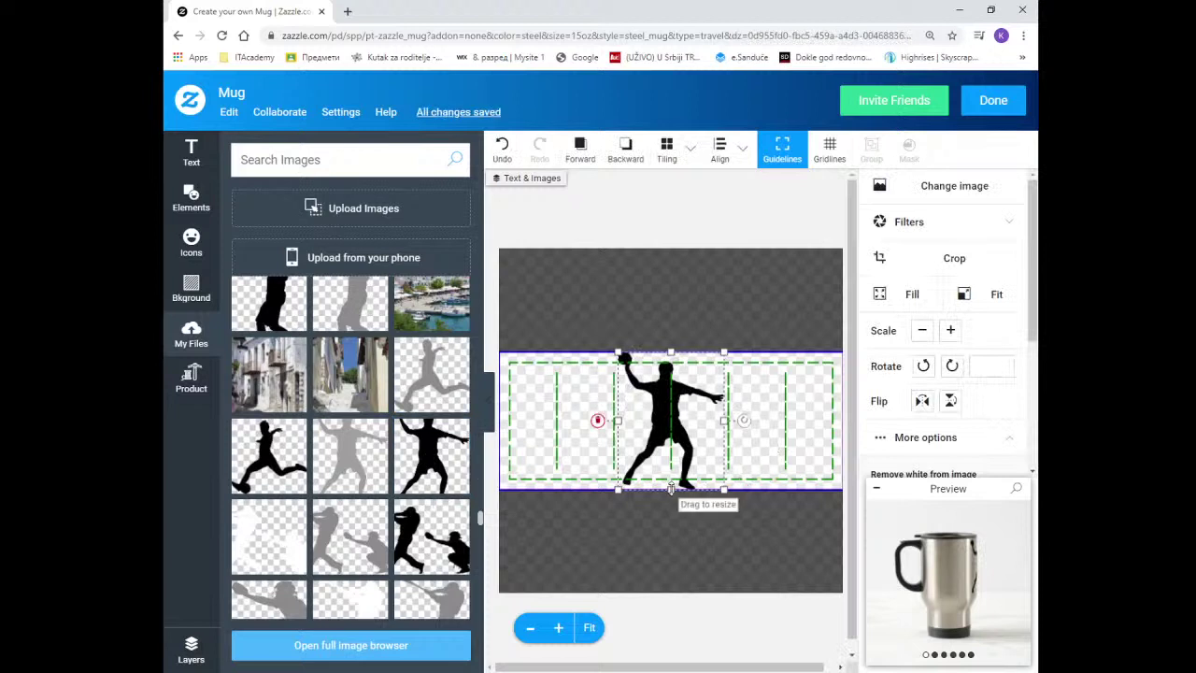
drag(671, 487, 665, 477)
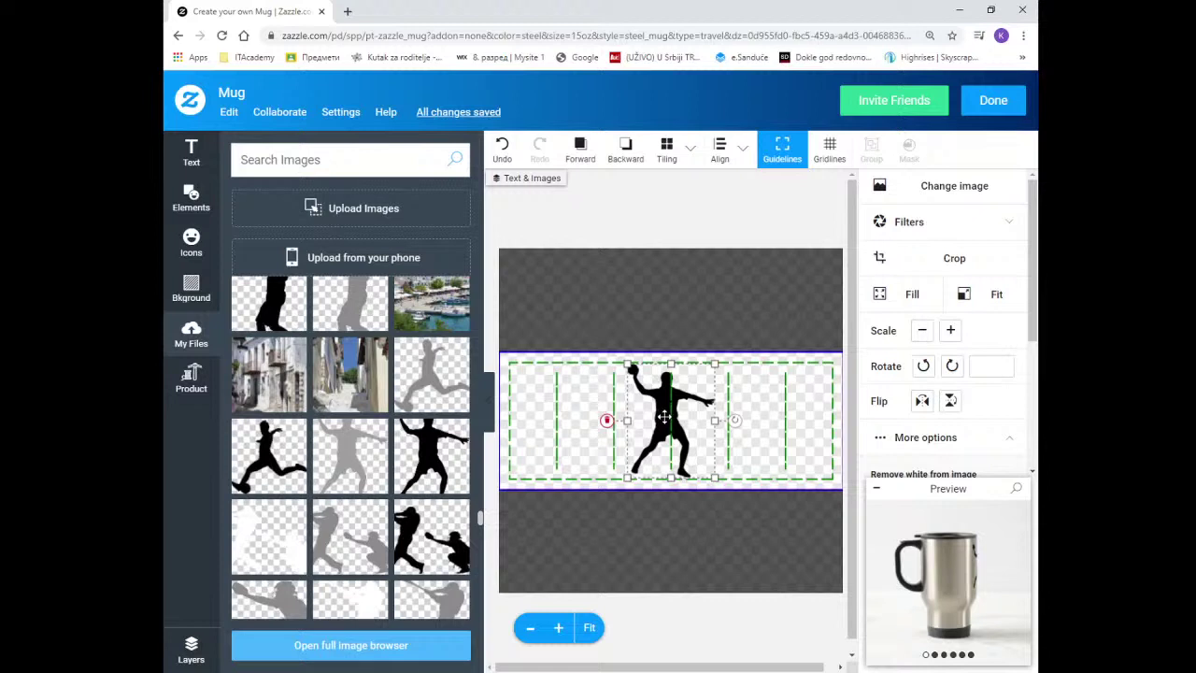
drag(663, 418, 559, 415)
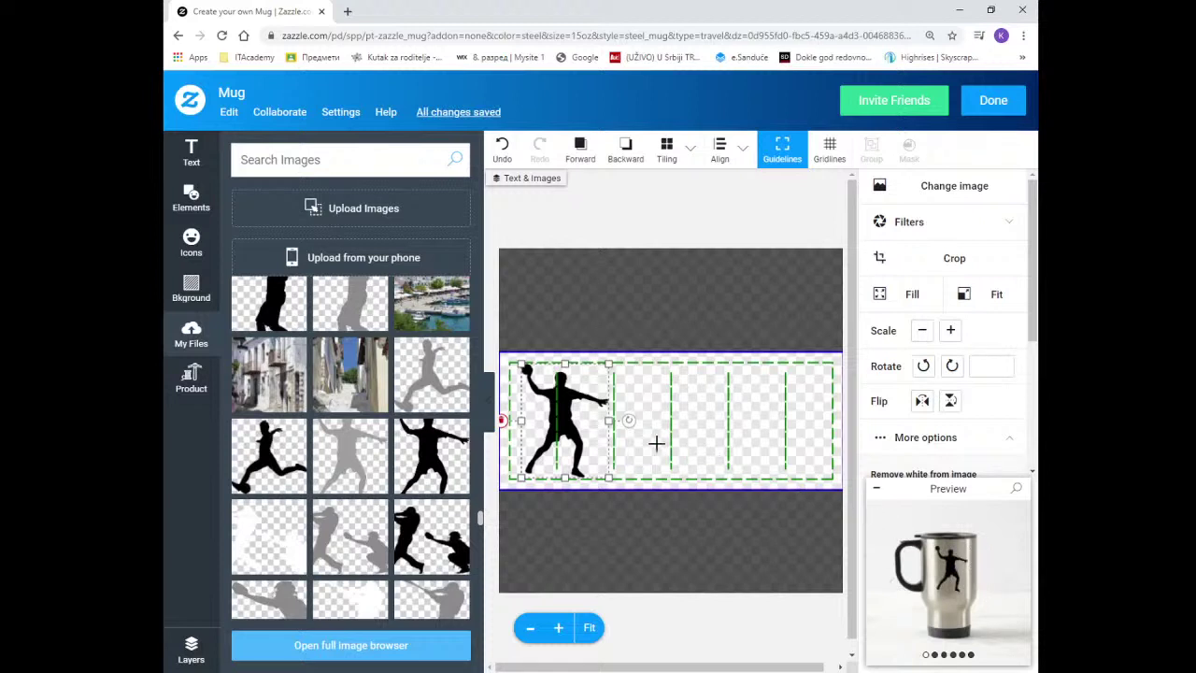
drag(558, 427, 669, 426)
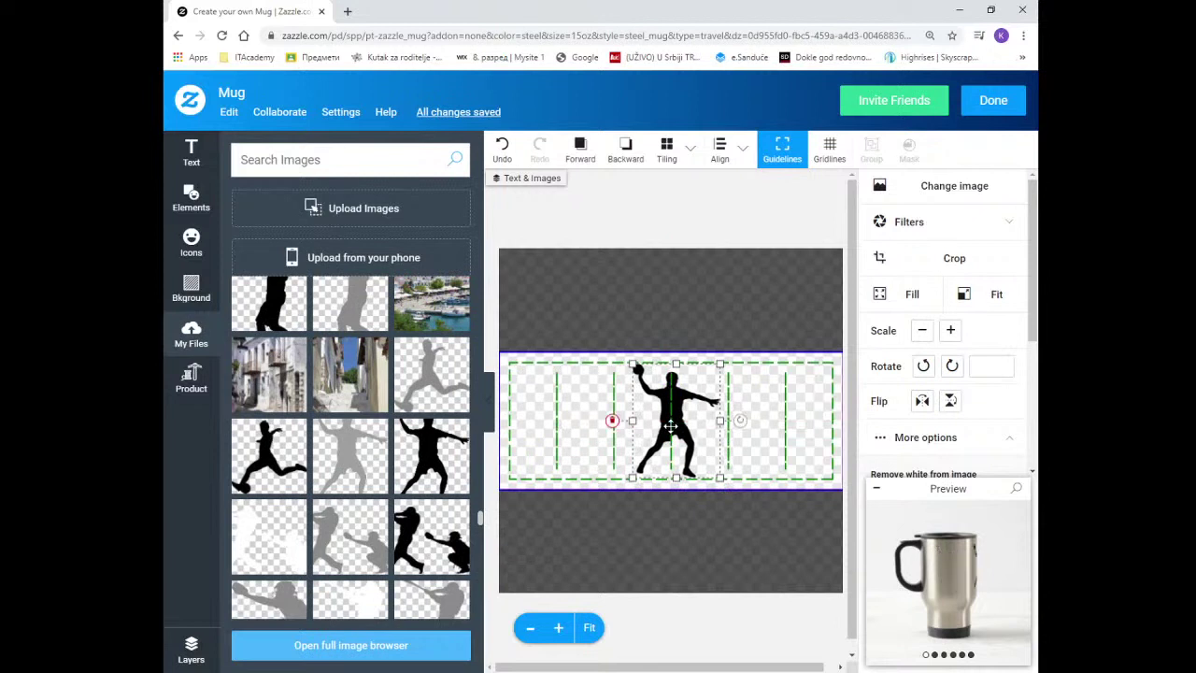
click(934, 654)
click(944, 655)
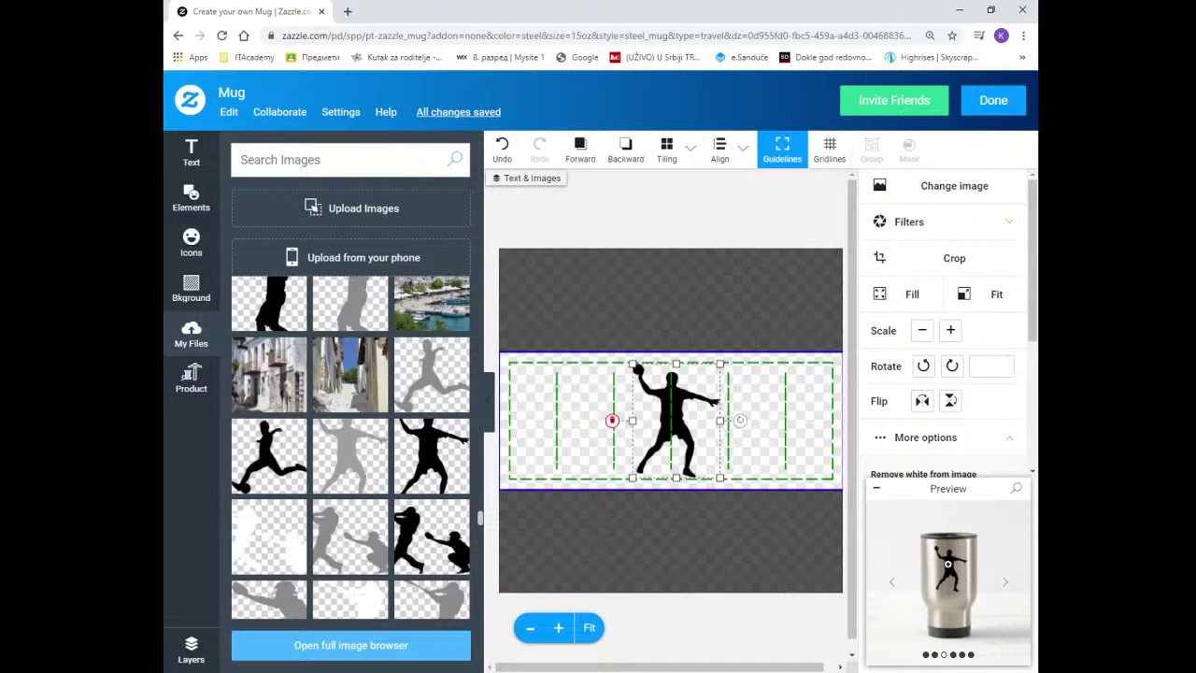
click(934, 655)
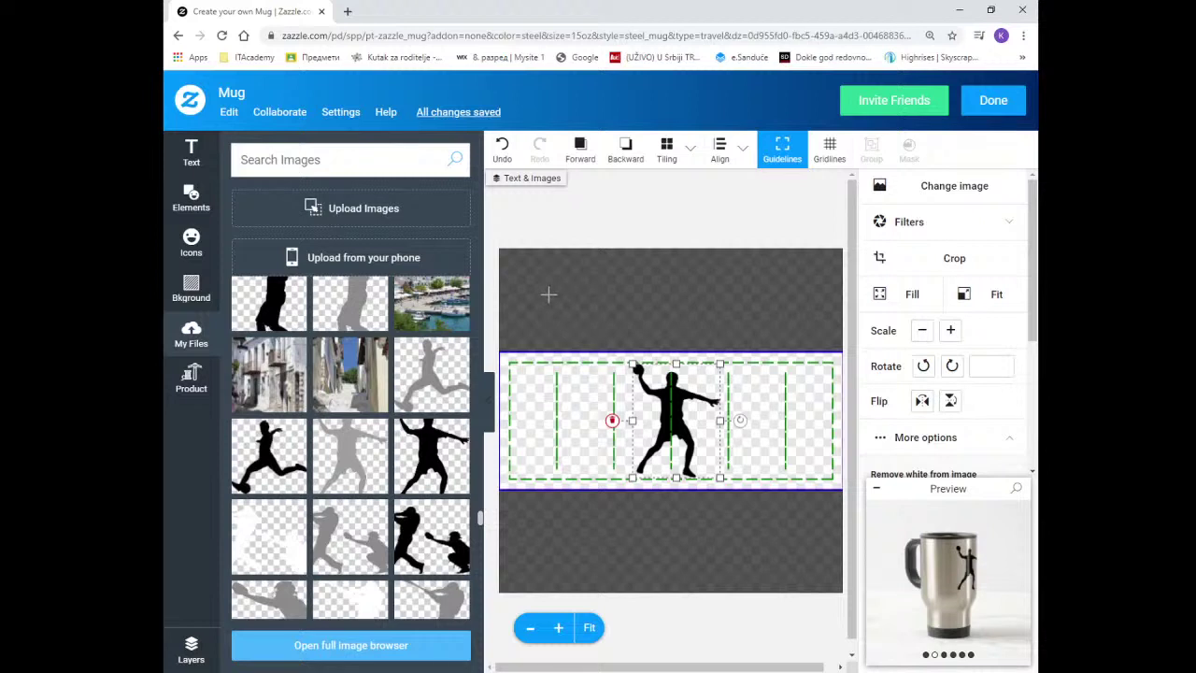
Step: Try light blue, yellow and red background colours on the mug, and return to the transparent background
click(191, 152)
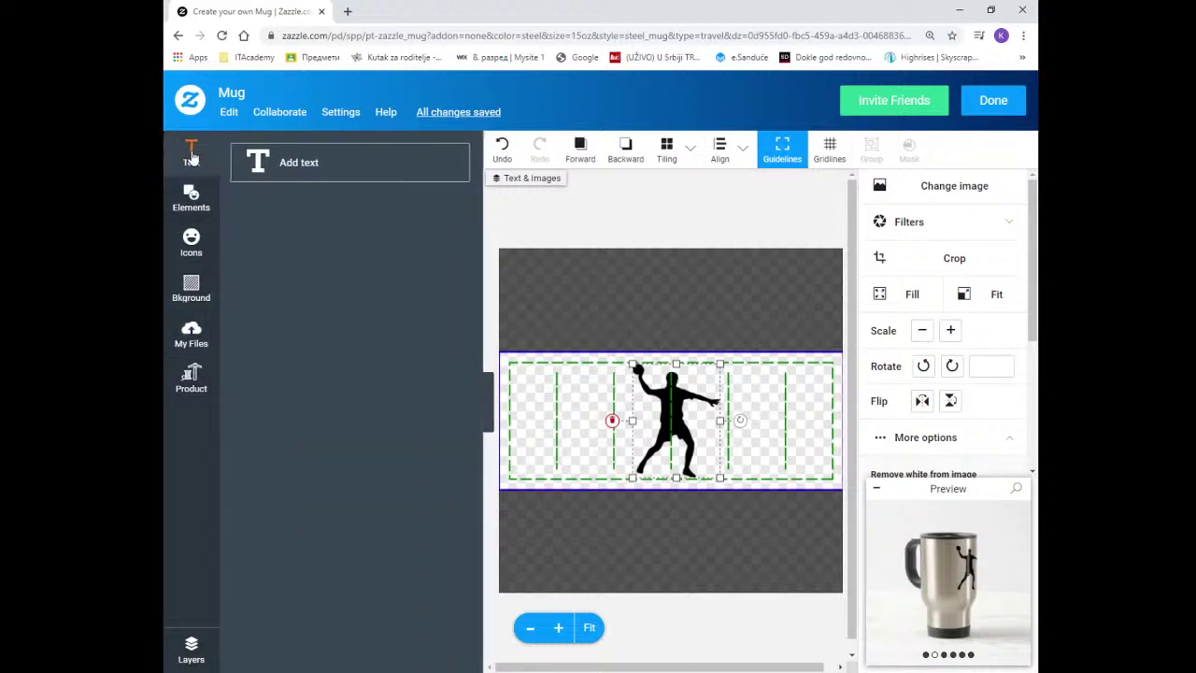
click(191, 198)
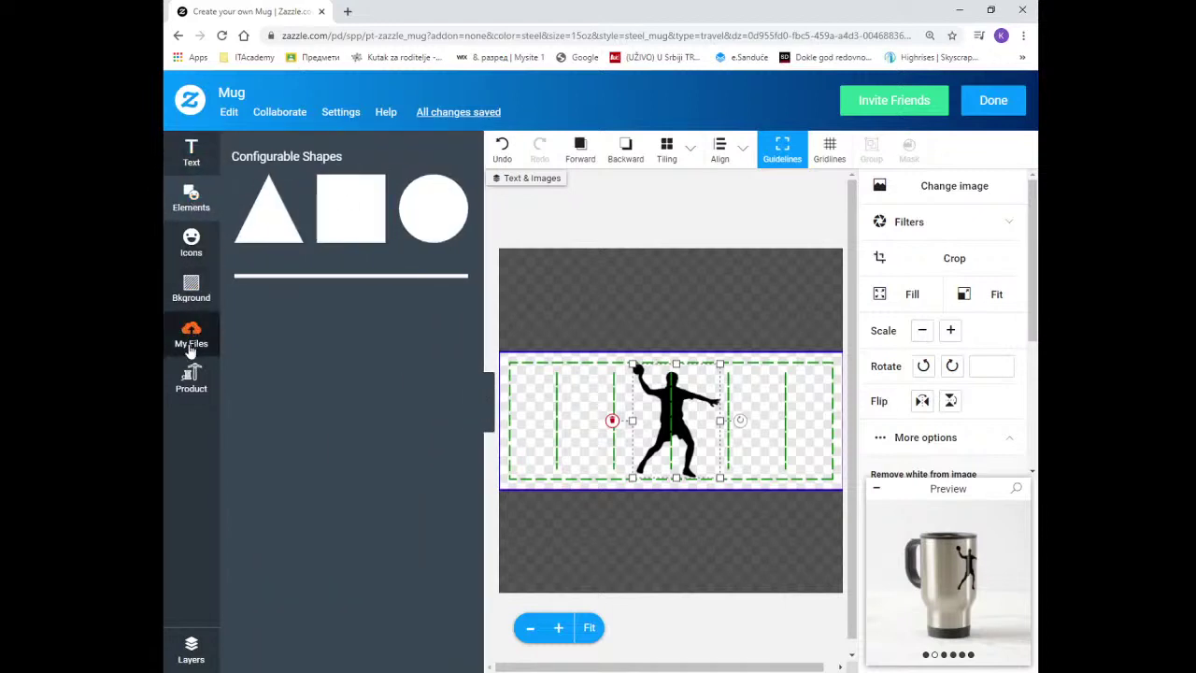
click(191, 287)
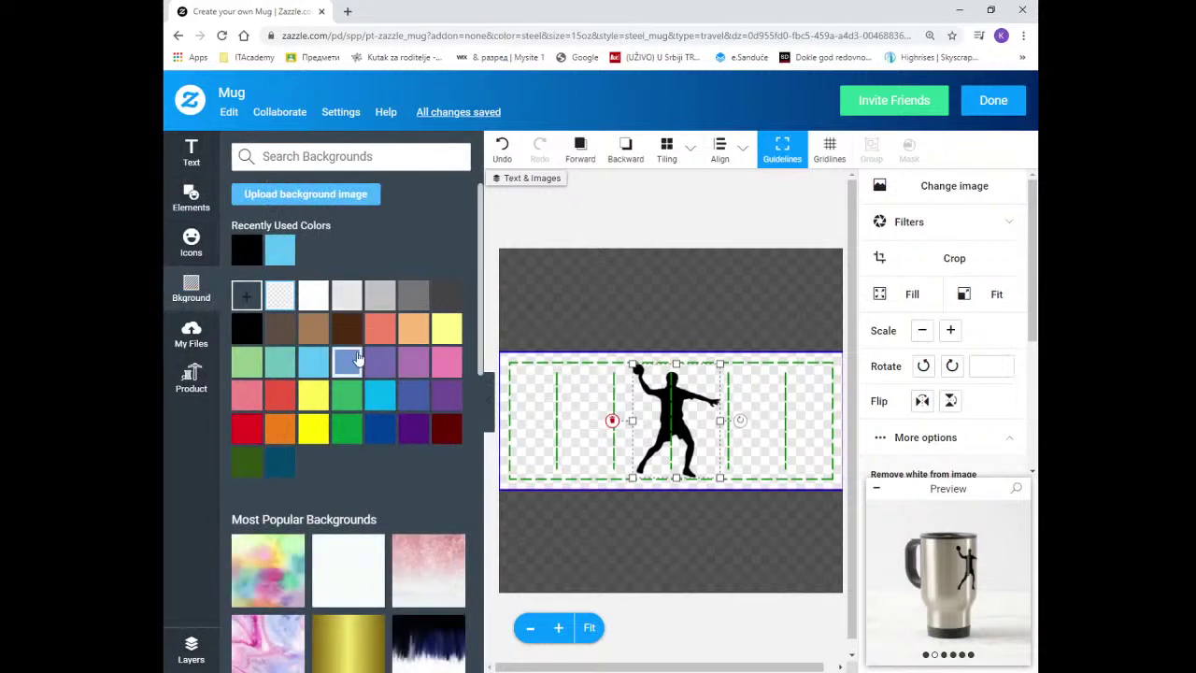
click(307, 361)
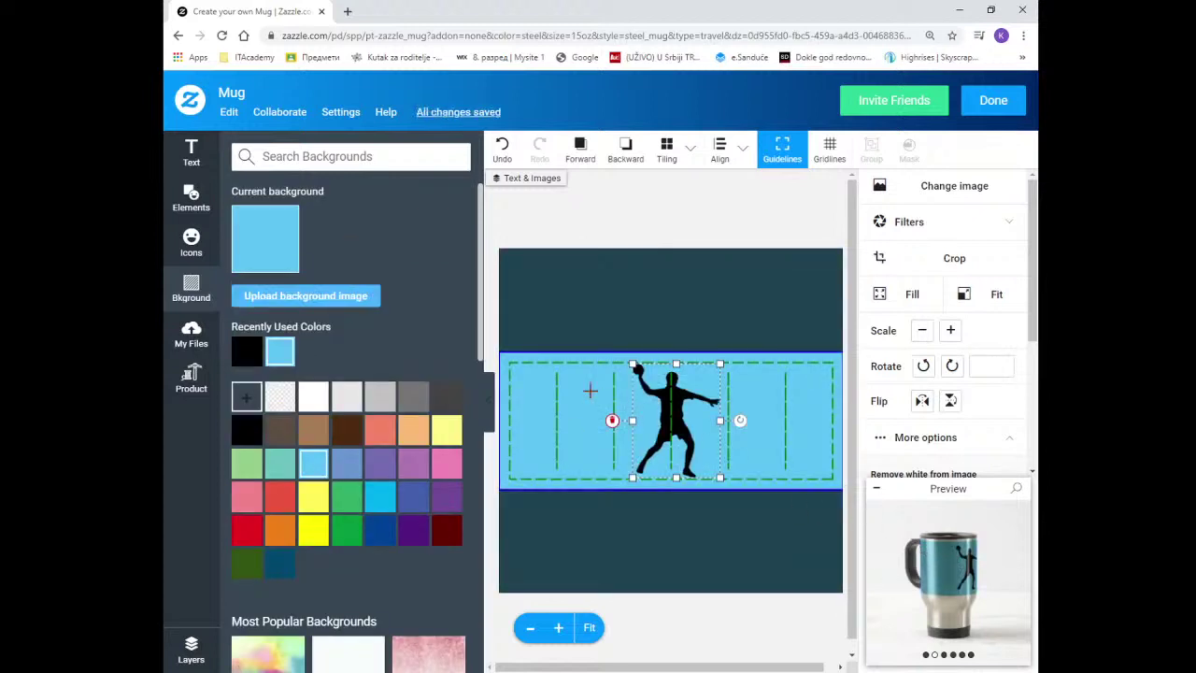
click(312, 495)
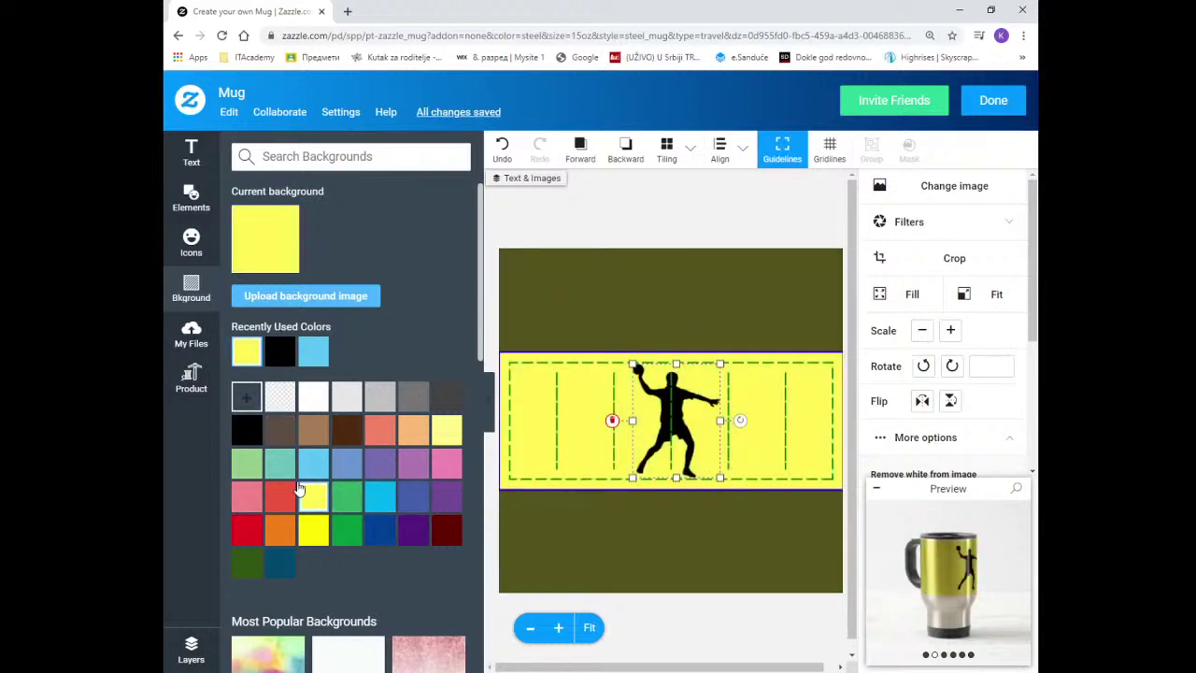
click(278, 497)
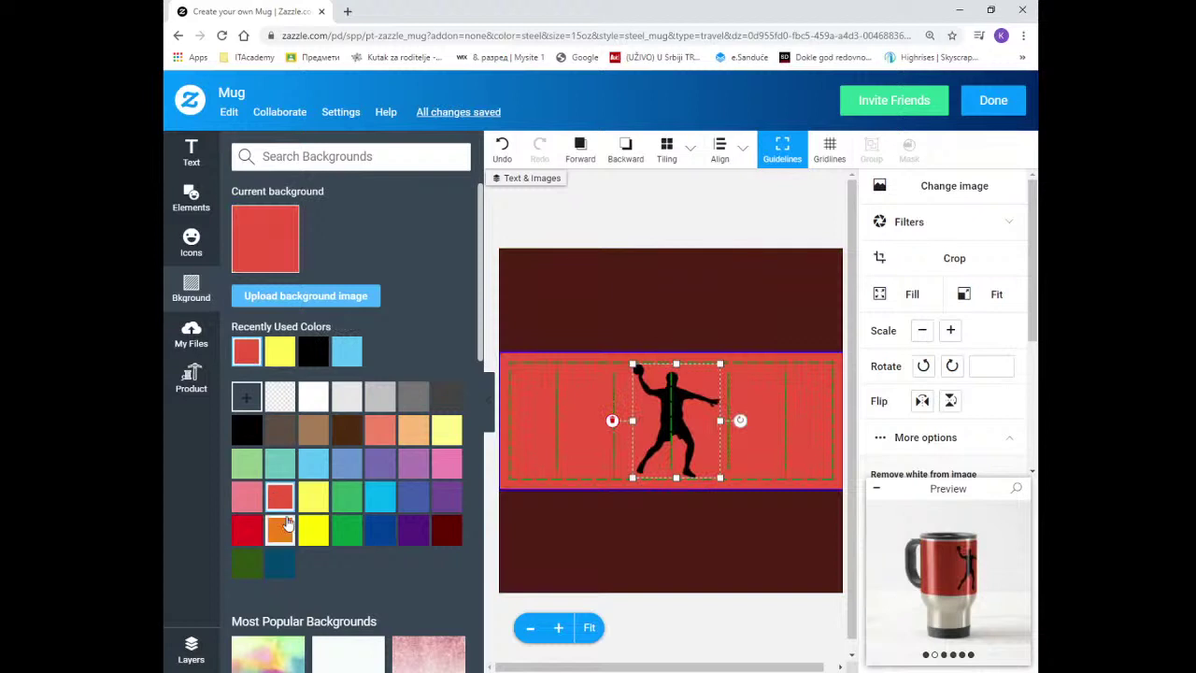
click(313, 531)
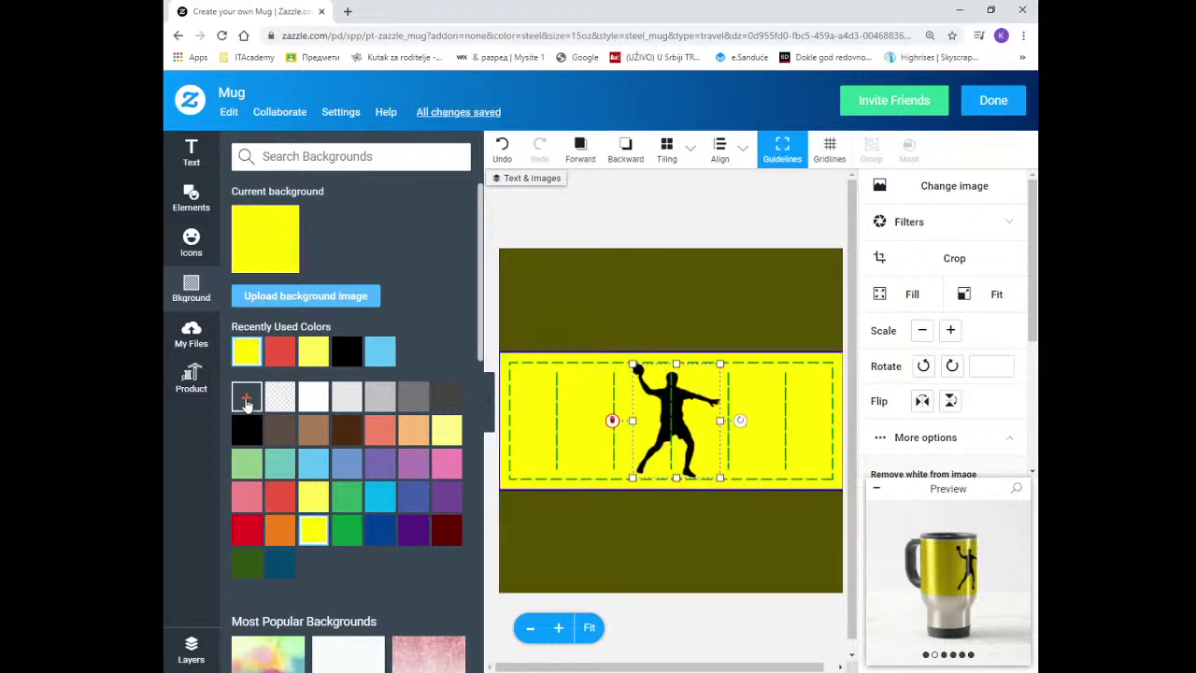
click(246, 399)
click(246, 398)
scroll(442, 314, down, 2)
scroll(439, 315, up, 2)
click(284, 399)
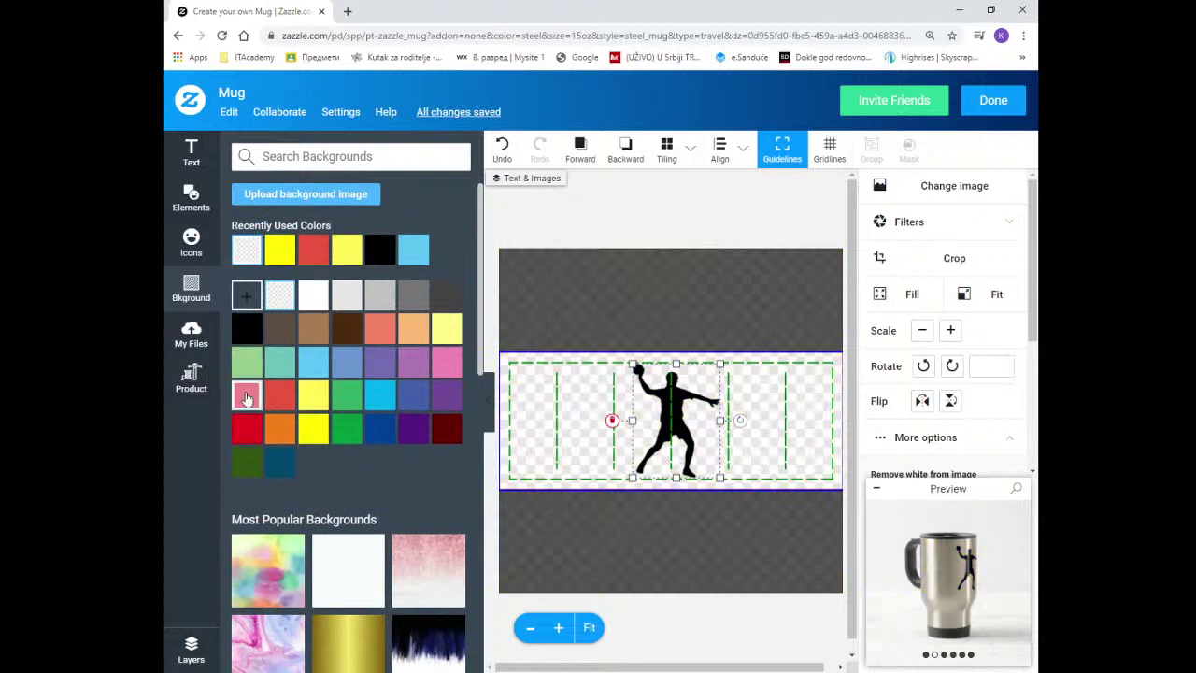
Step: Review the travel mug's product description and its dimensions
click(189, 382)
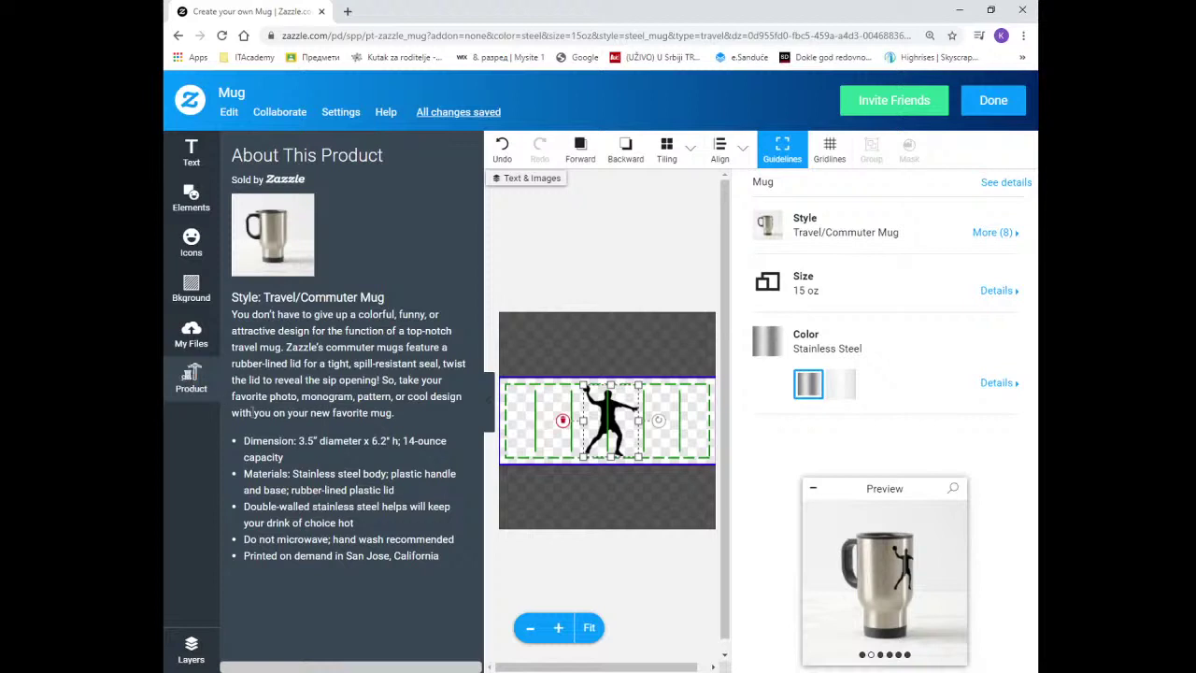
drag(300, 440, 395, 441)
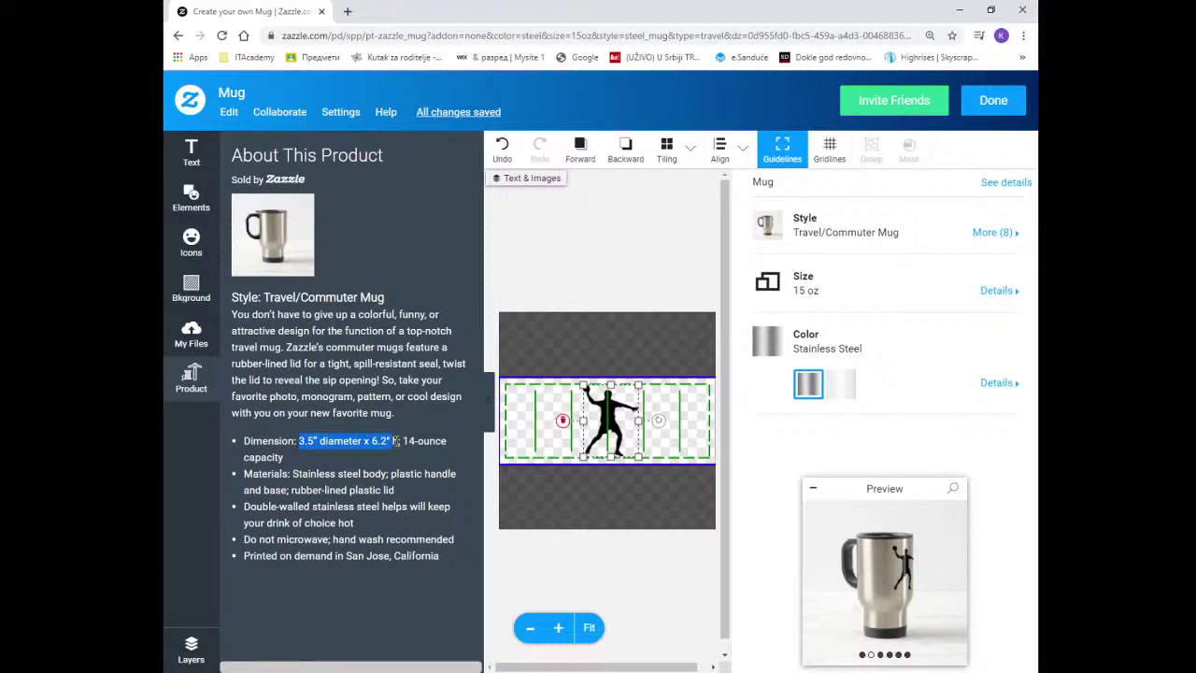
click(191, 383)
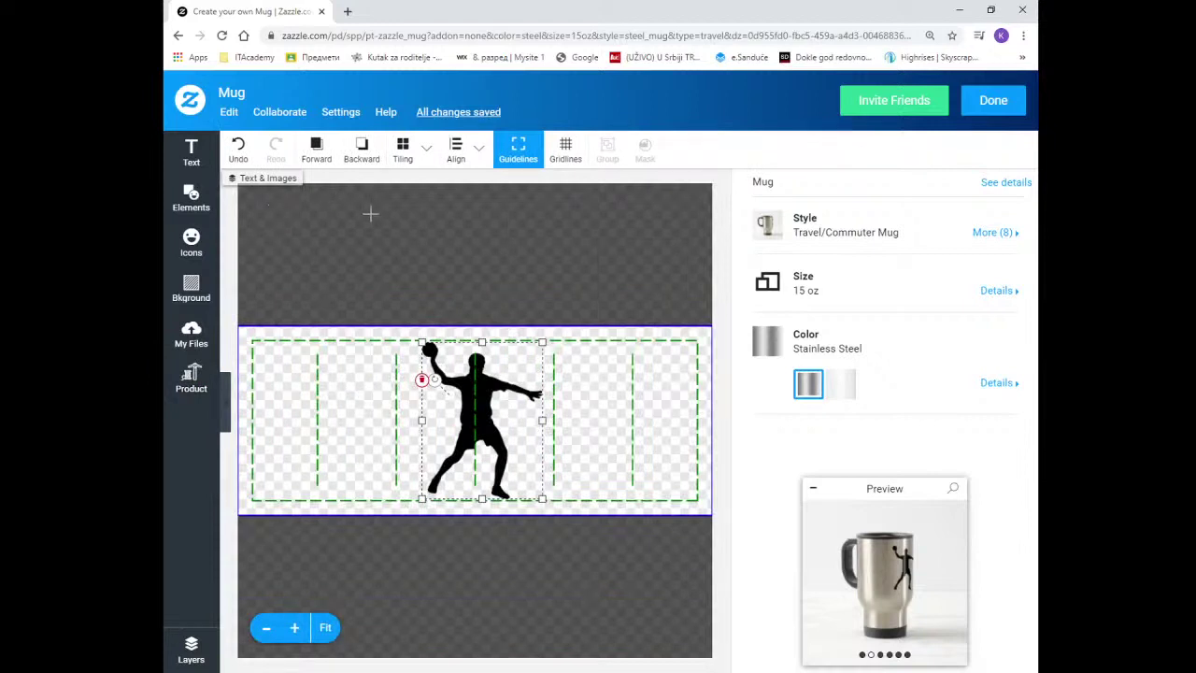
Step: Try the Centered, Basic, Half Brick, Half Drop and Mirror tiling patterns on the silhouette, and return the tiling to None
click(427, 154)
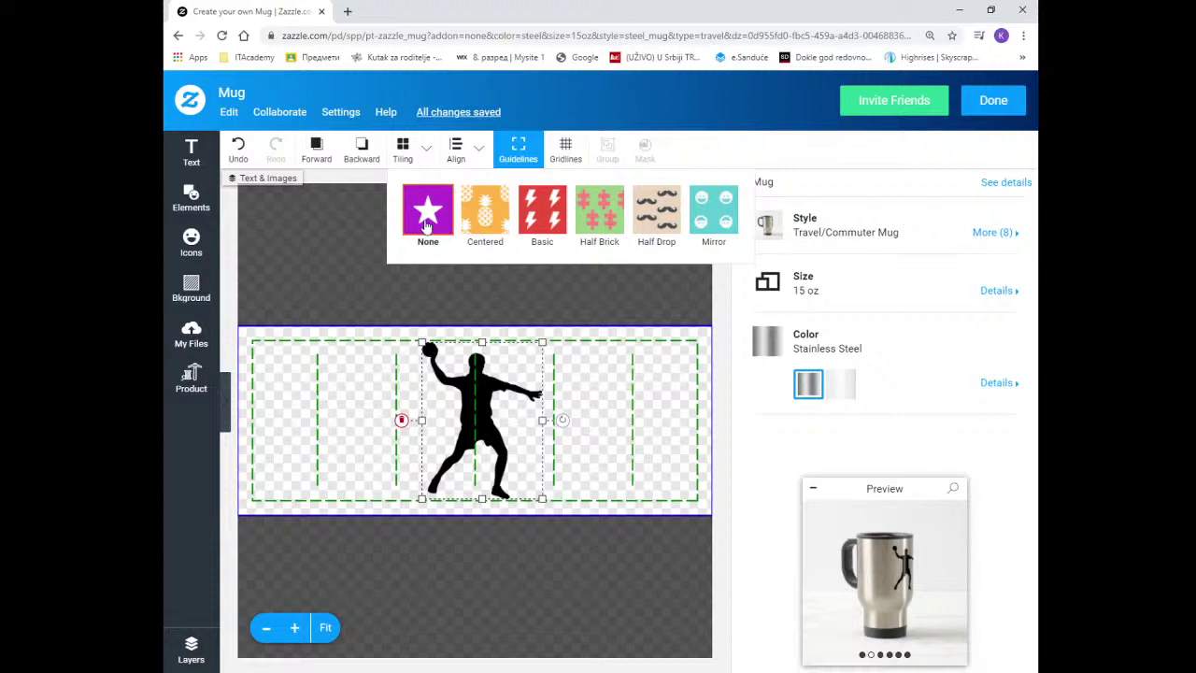
click(482, 221)
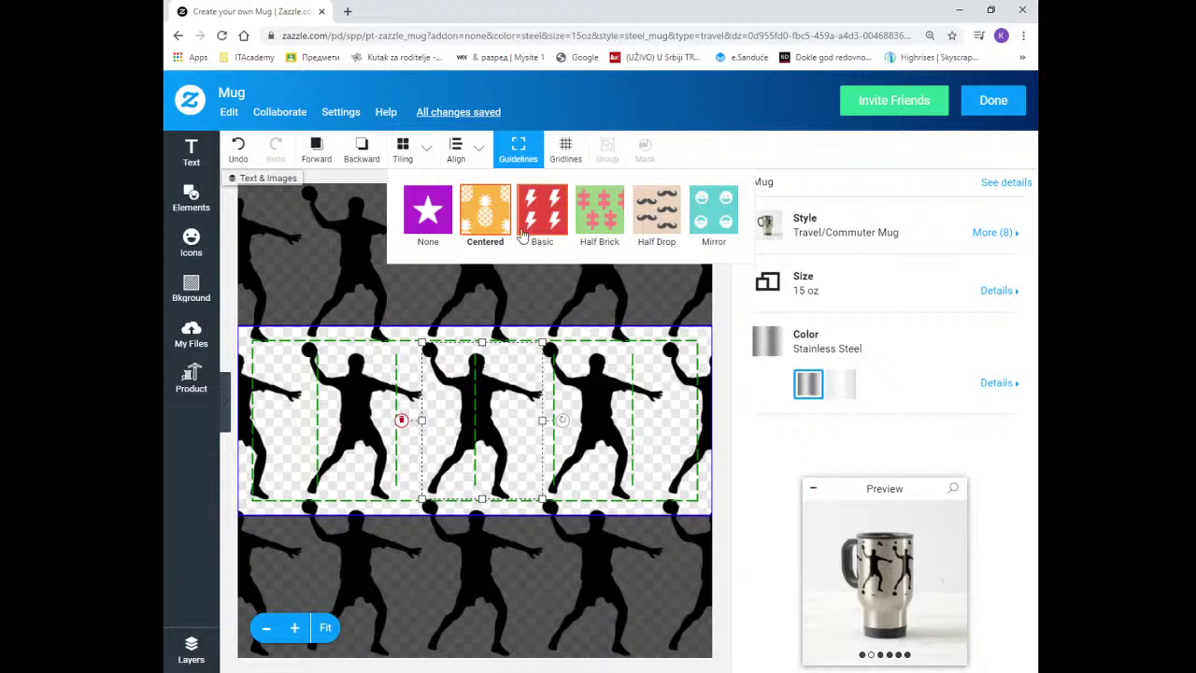
click(550, 228)
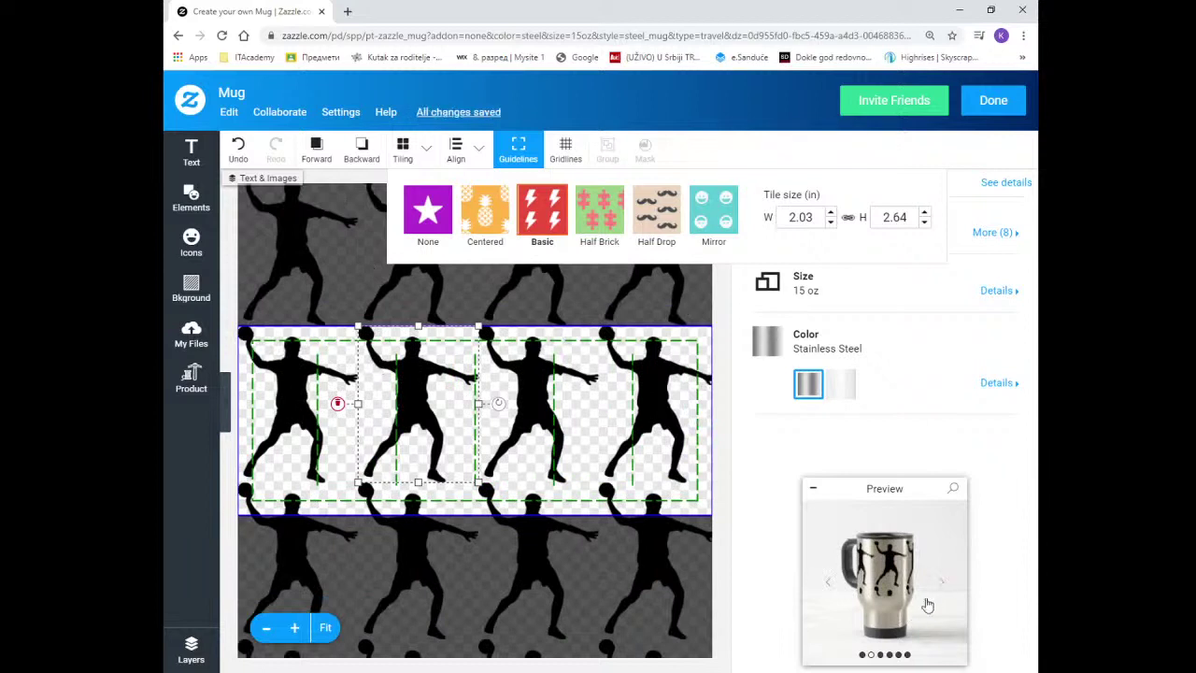
click(606, 219)
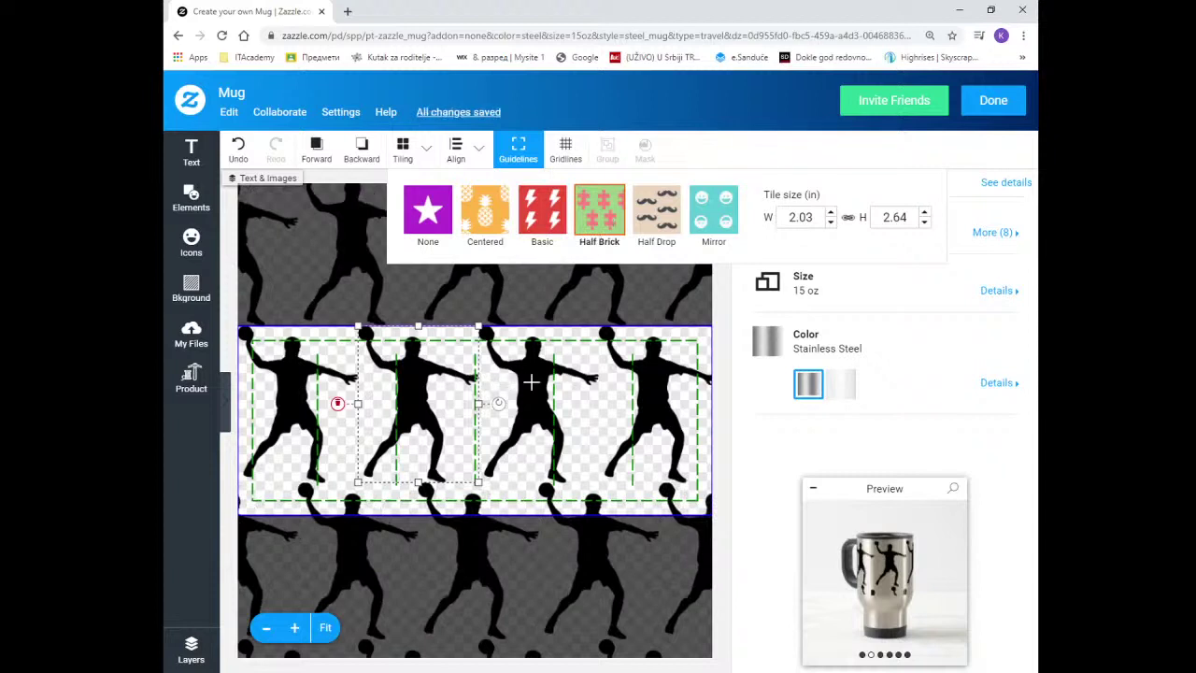
click(668, 213)
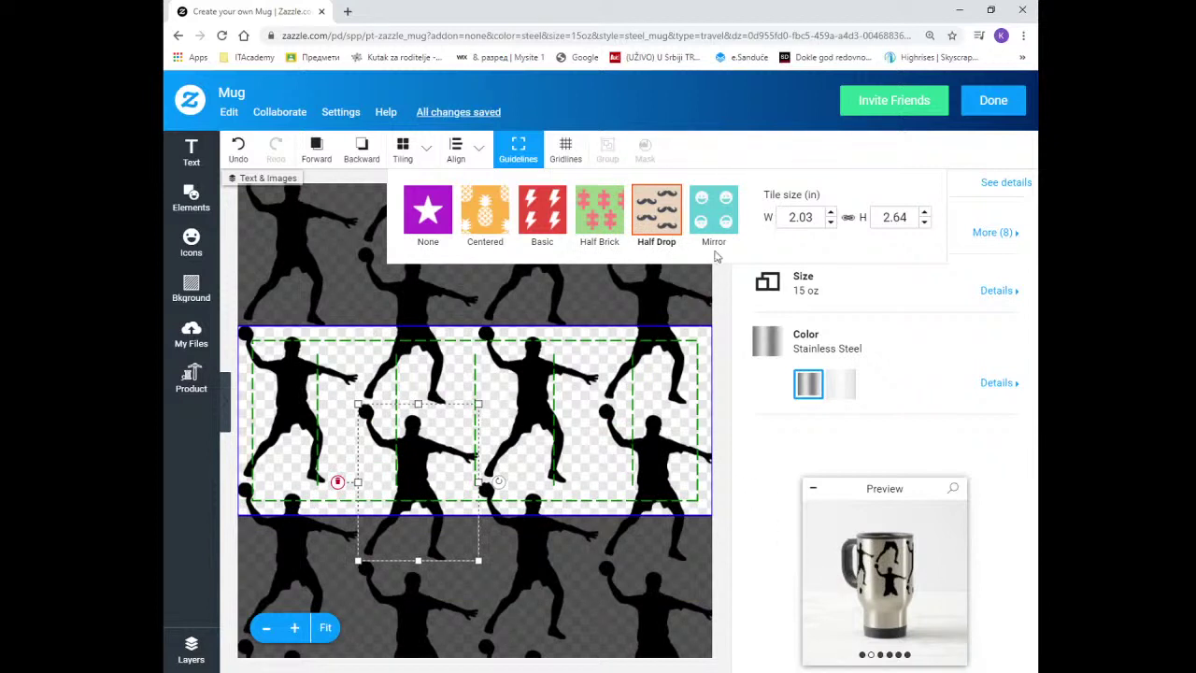
click(709, 211)
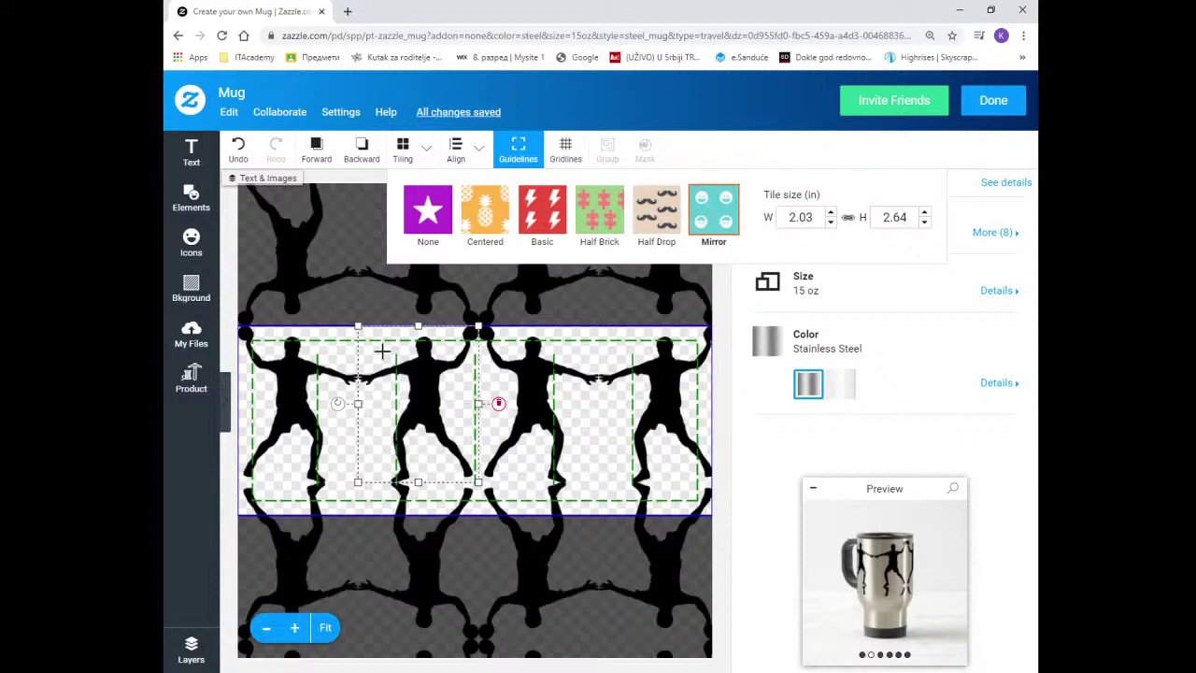
click(428, 213)
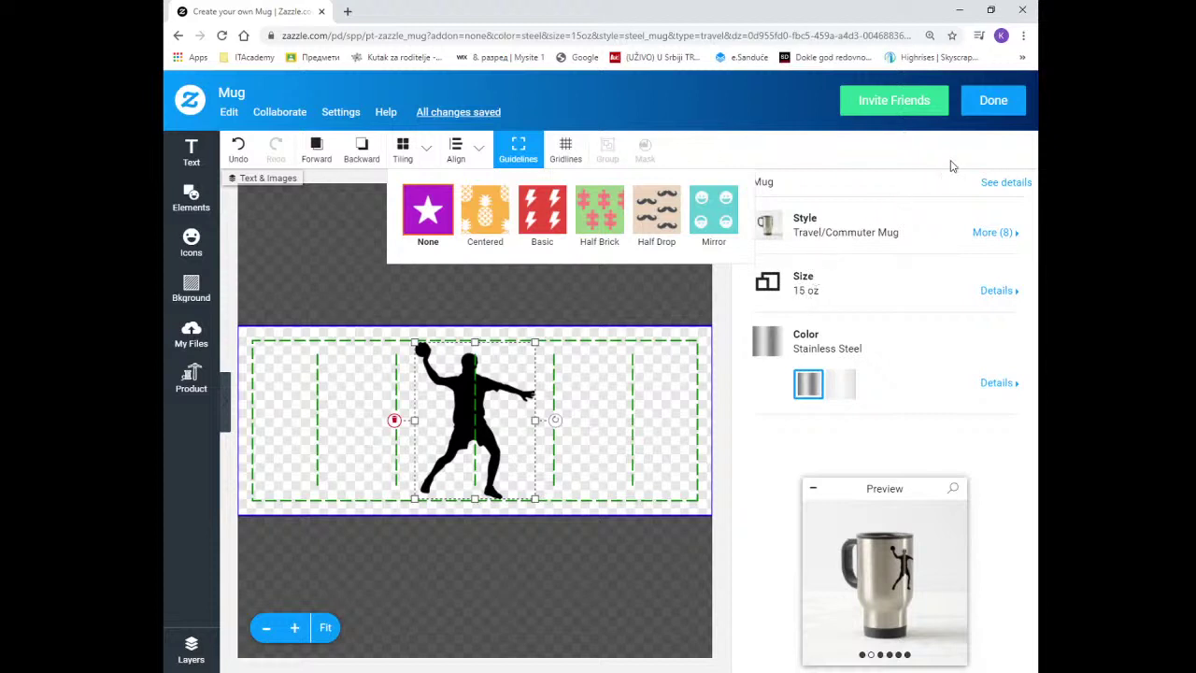
Step: Finish the mug design and start posting it for sale after checking its front-left view
click(987, 101)
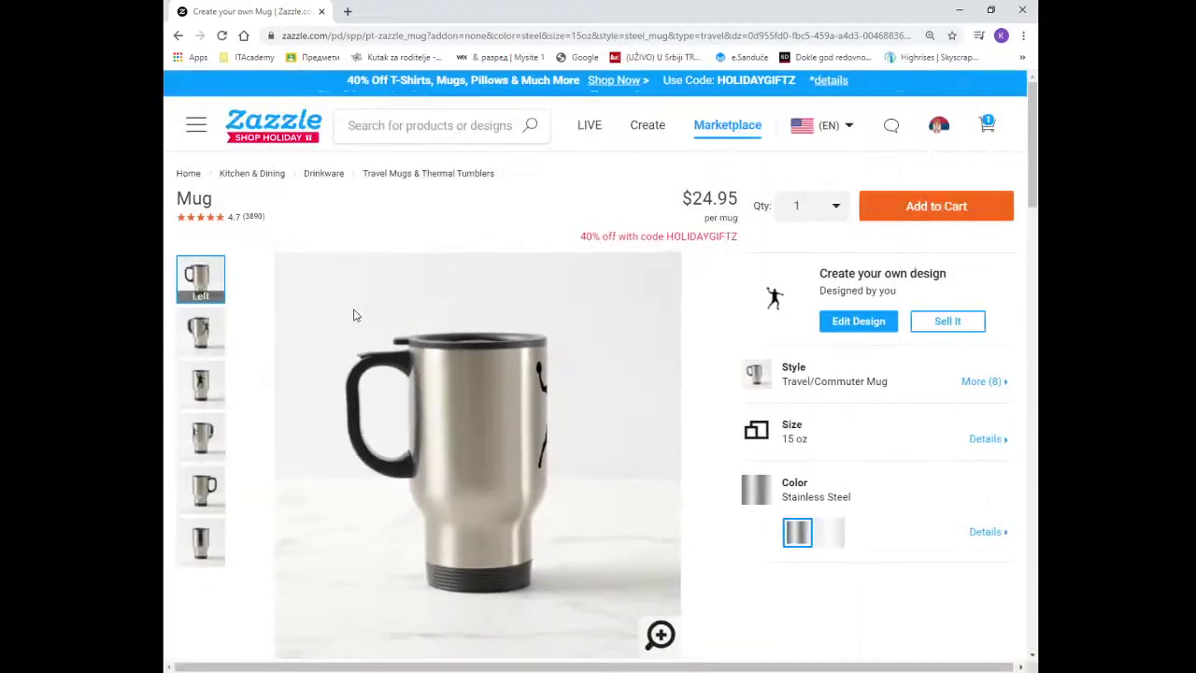
click(202, 339)
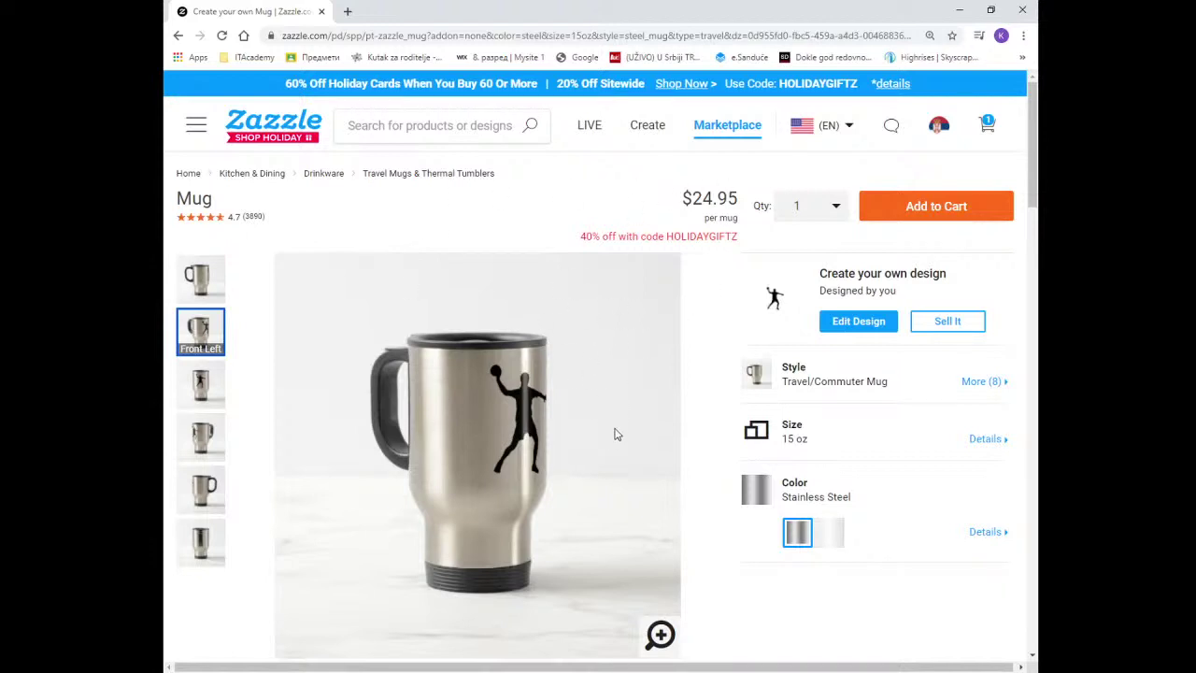
click(970, 331)
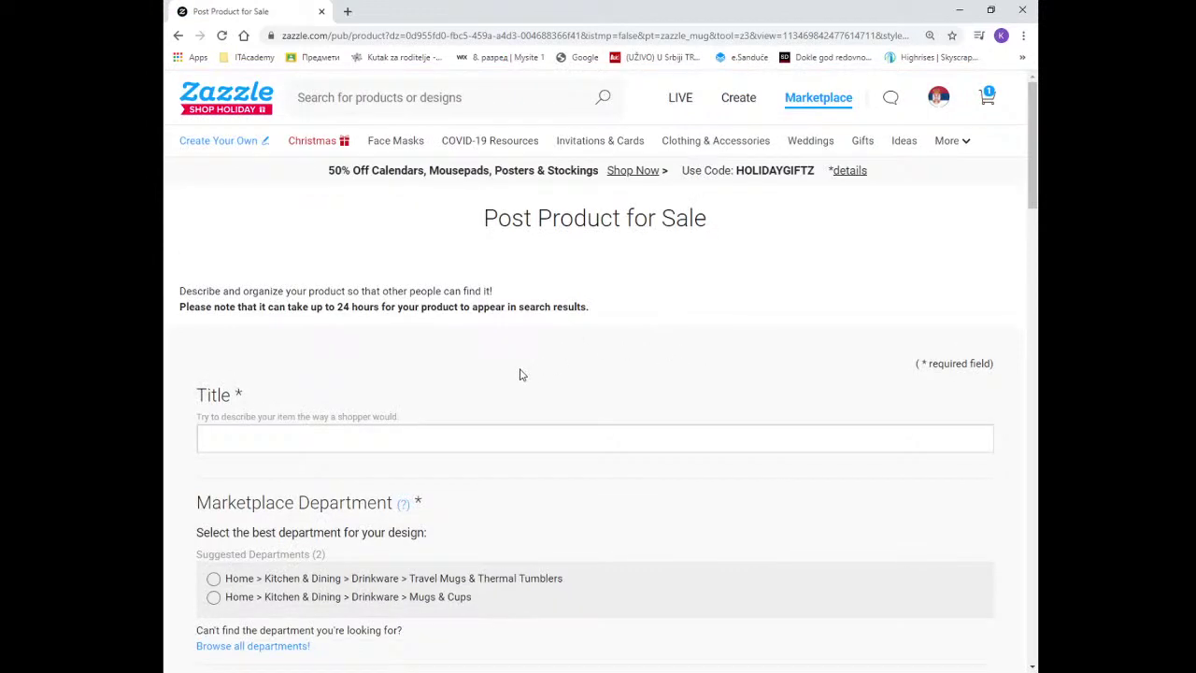
Step: Enter "Handball Player Travel Mug" as the product's title in the sale form
scroll(501, 387, down, 1)
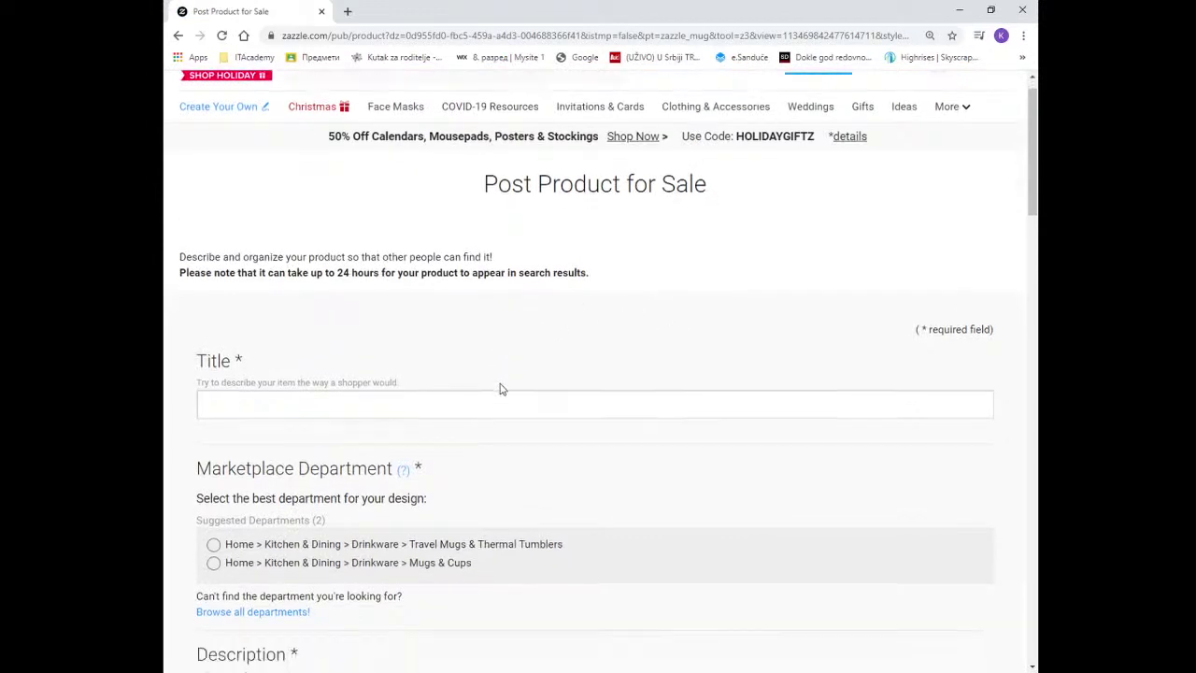
scroll(500, 383, down, 1)
scroll(500, 385, down, 2)
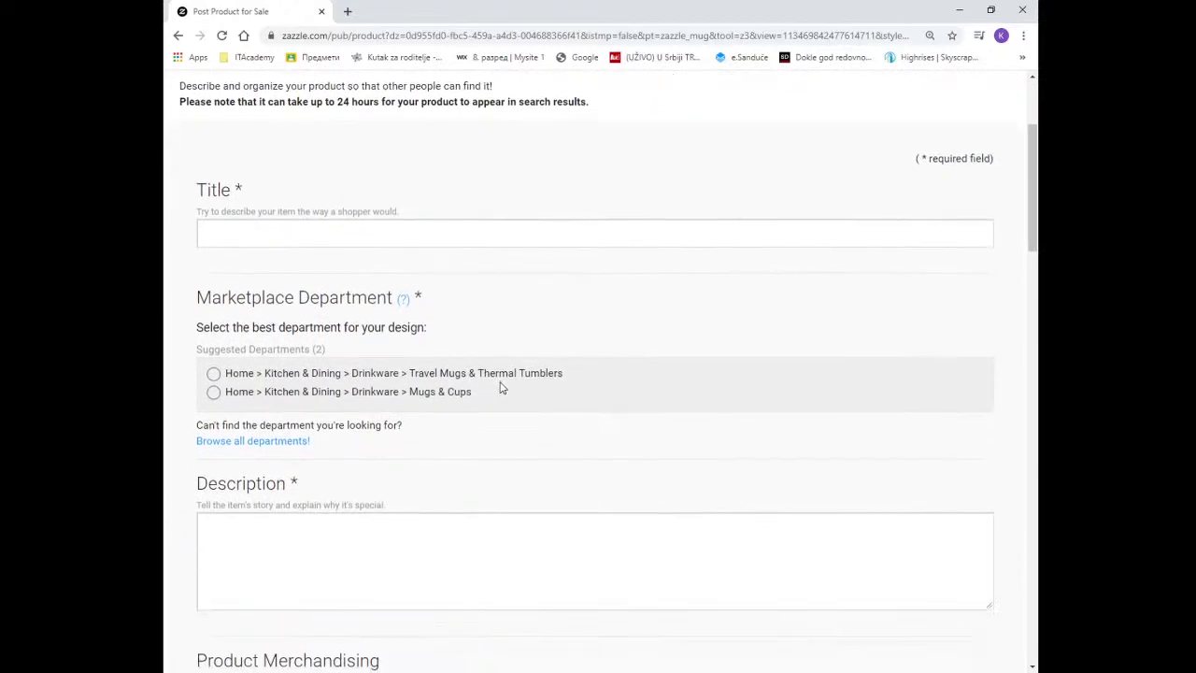
click(264, 163)
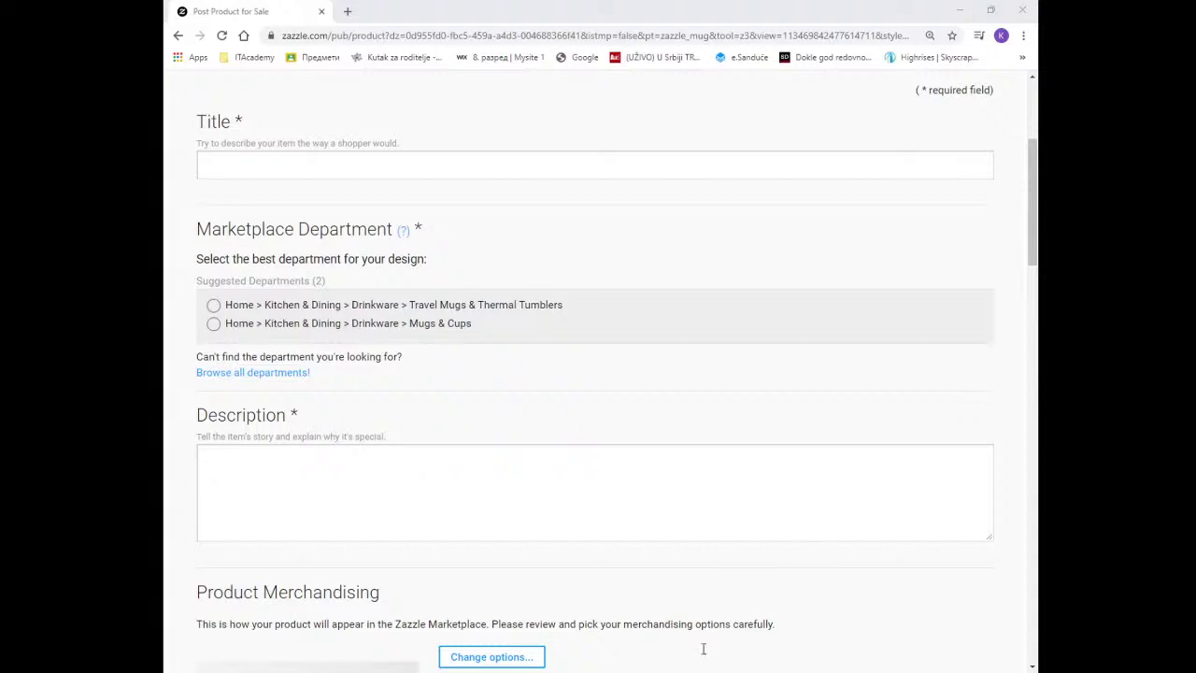
click(605, 669)
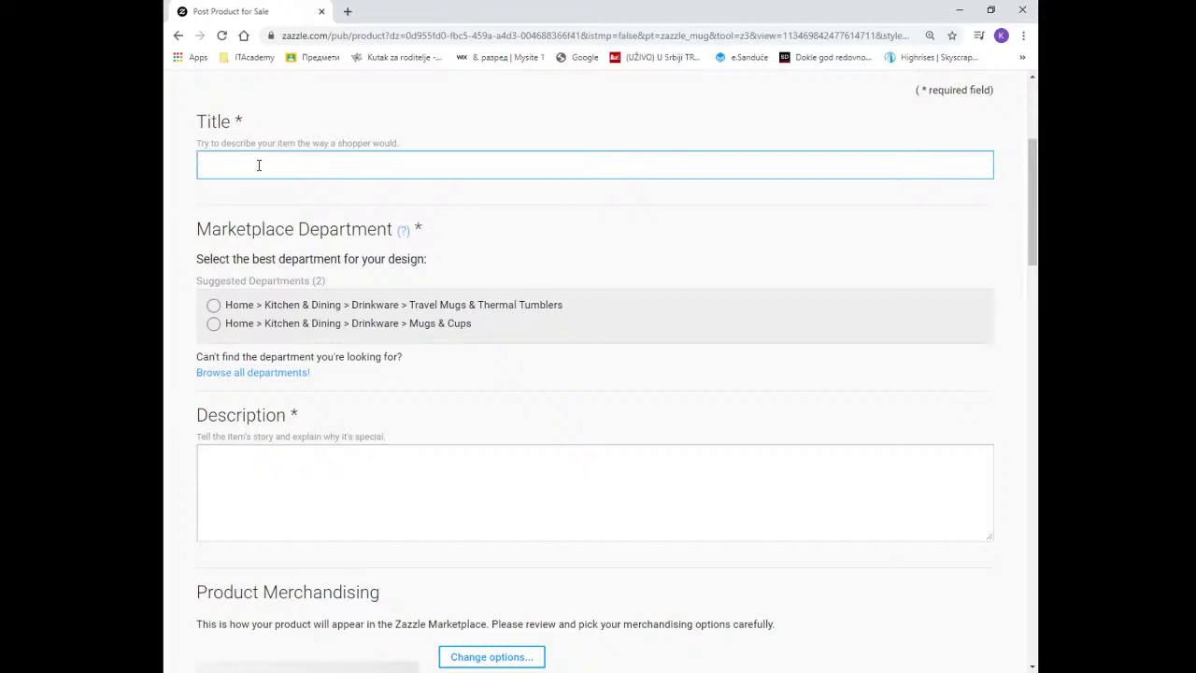
text(Handball Player Travel Mug)
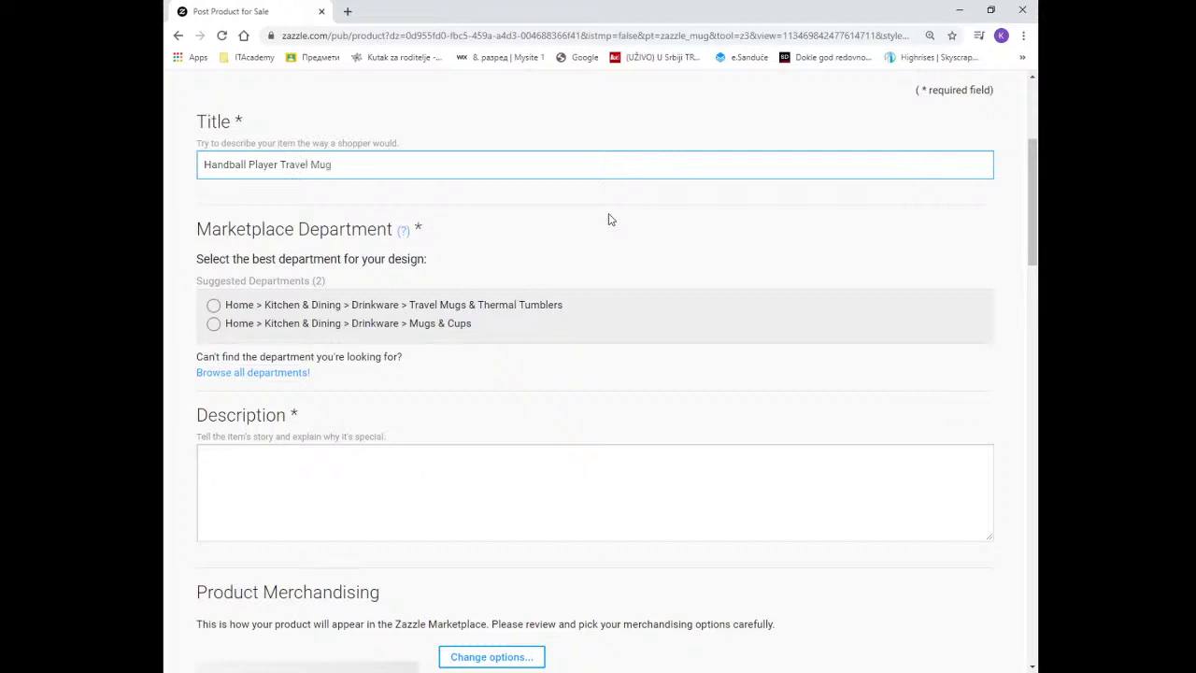
key(Tab)
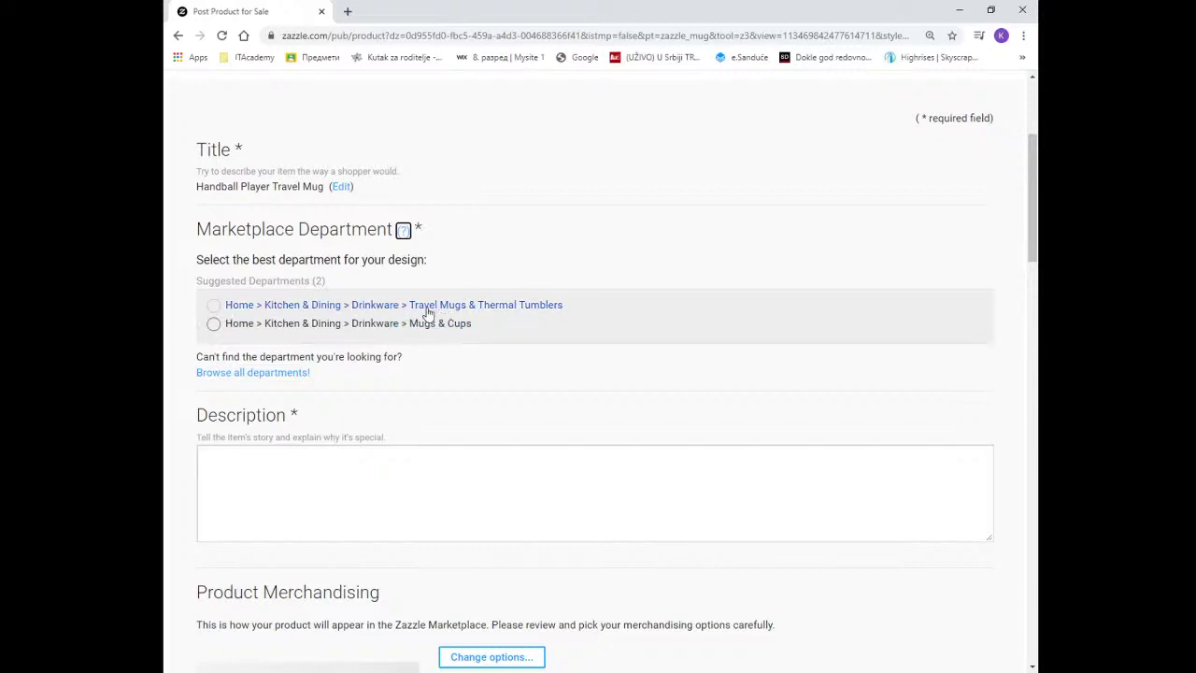
Step: Select the Travel Mugs & Thermal Tumblers department and enter the description "Hanball Man Player Black Silhouette Travel Mug"
click(214, 309)
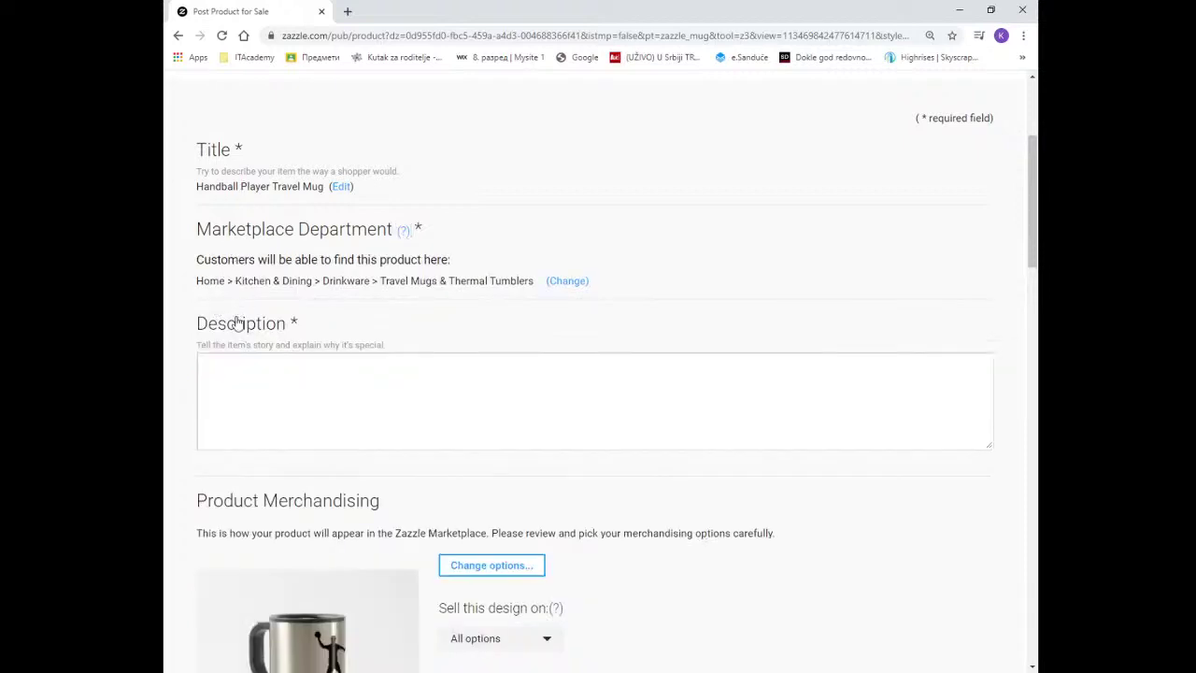
click(236, 365)
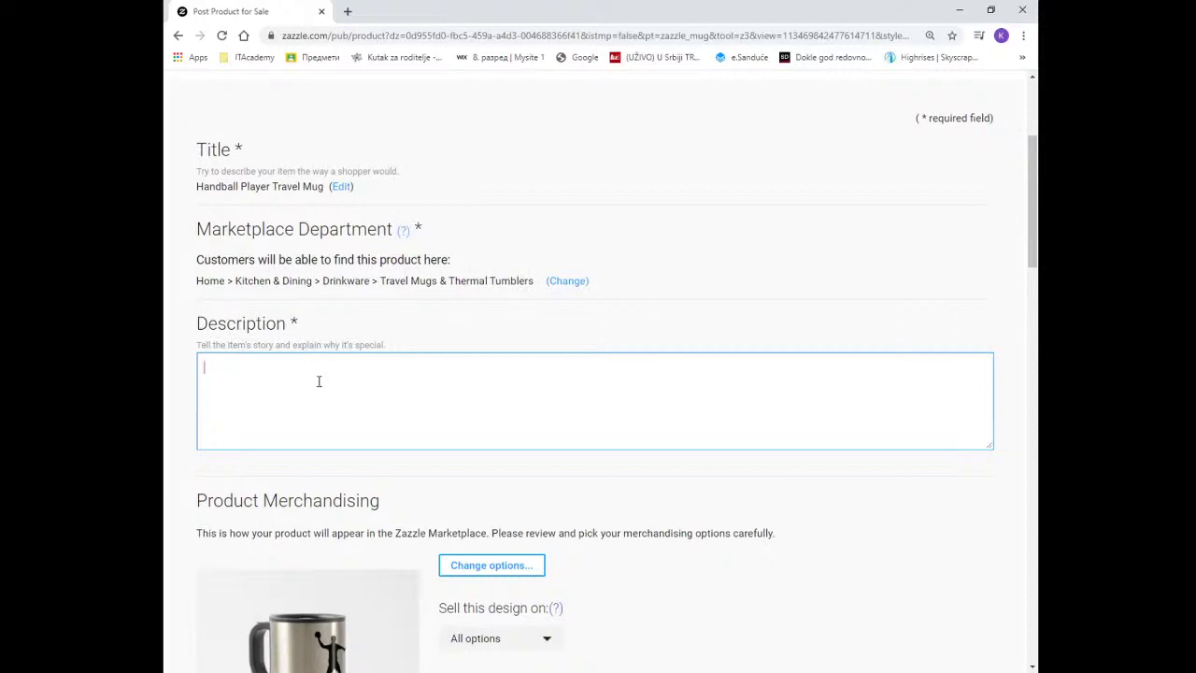
text(Hanball)
text(Man Player silhou)
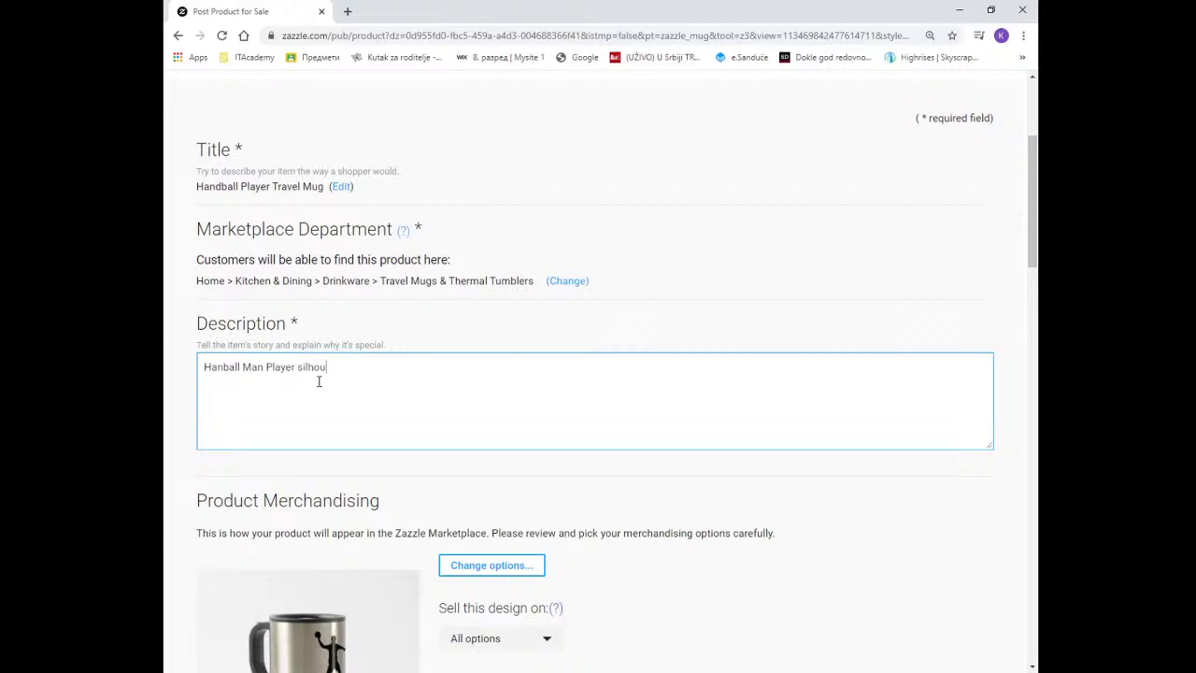
text(ette)
key(Delete)
text(S)
text(Black )
text( Travel Mug)
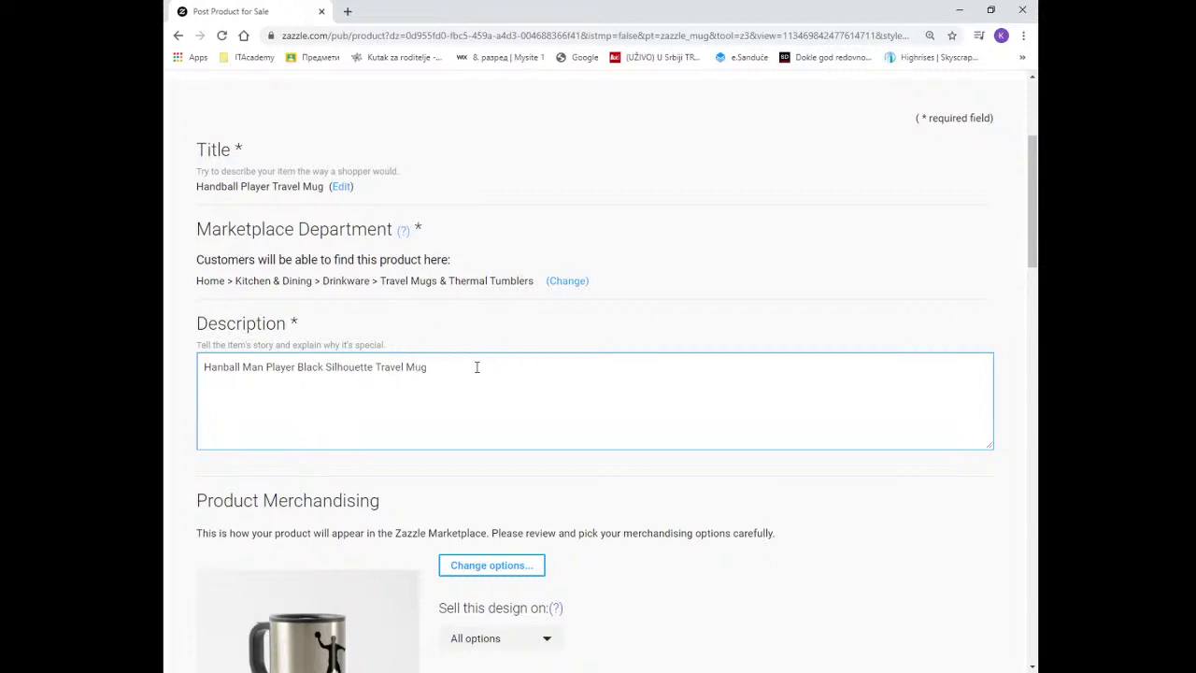
Step: Insert "with a ball" after "Player" in the product description
key(Left)
key(Left)
key(Left)
key(Left)
text(with a ball)
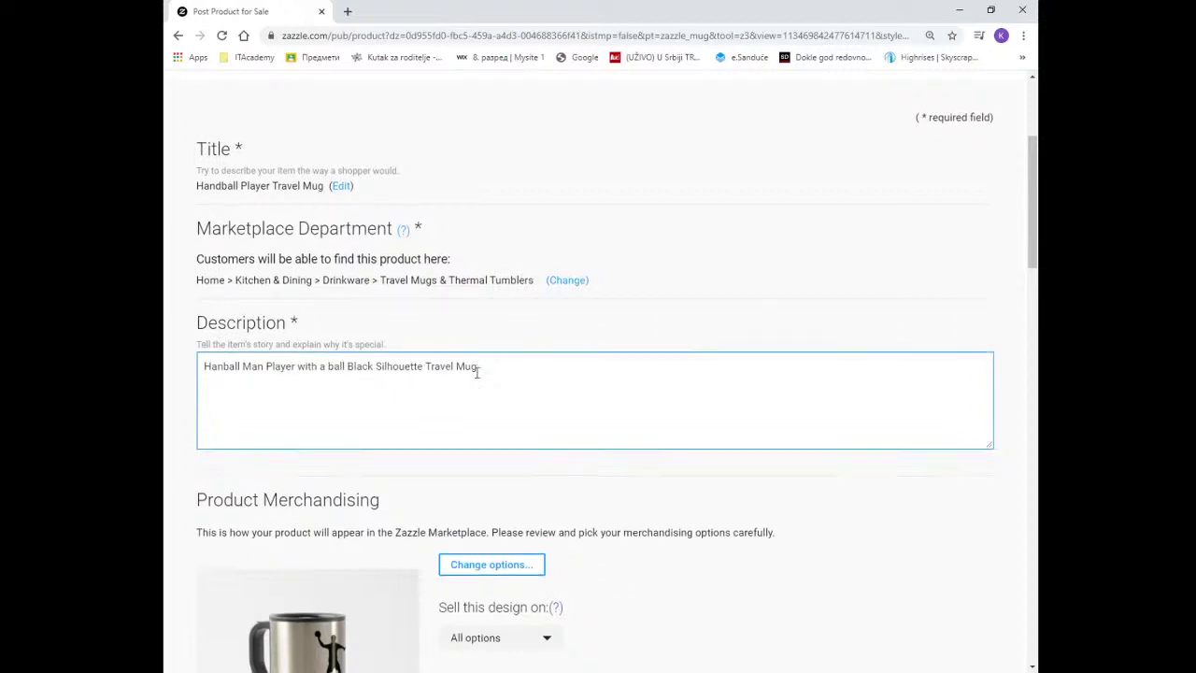
Step: Review the mug's Product Merchandising preview and the Categories section of the sale form
scroll(477, 371, down, 2)
scroll(476, 373, down, 1)
scroll(478, 376, down, 1)
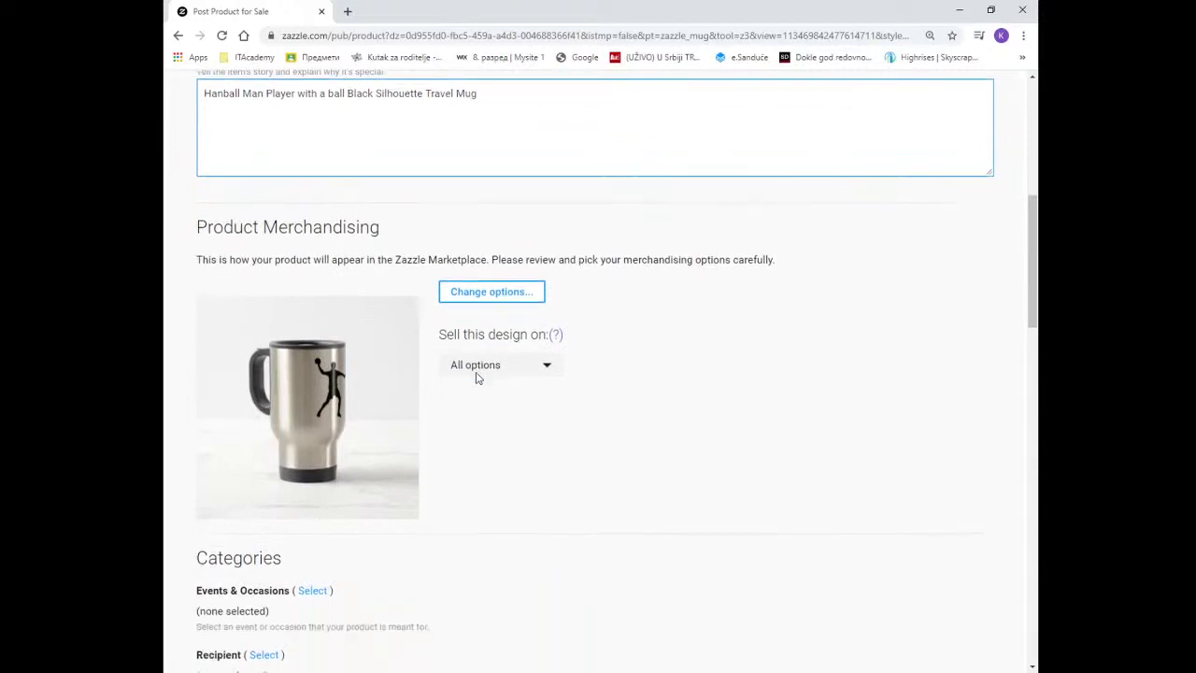
scroll(496, 562, down, 1)
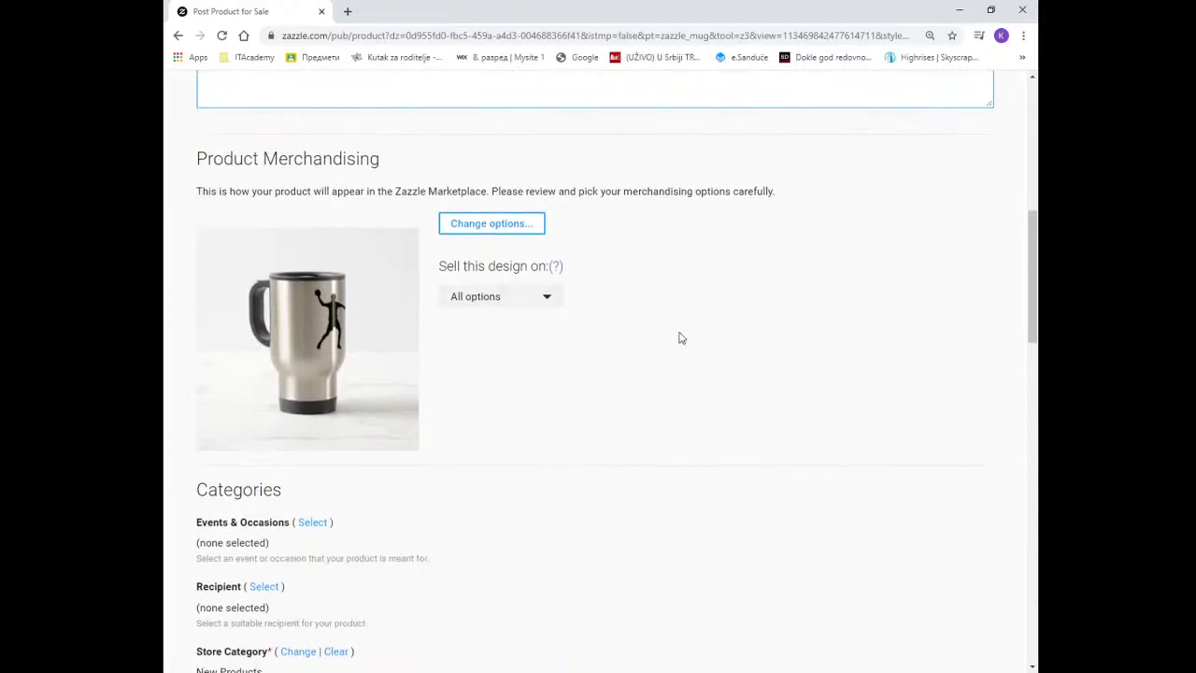
scroll(742, 299, down, 1)
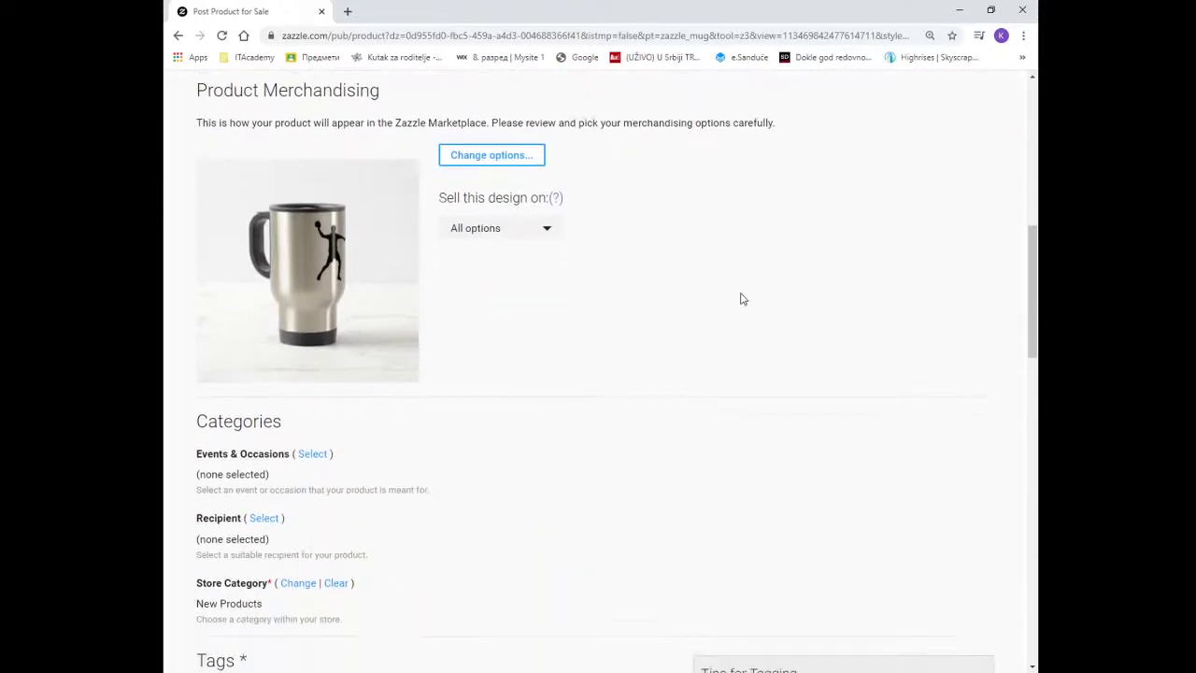
scroll(743, 298, down, 1)
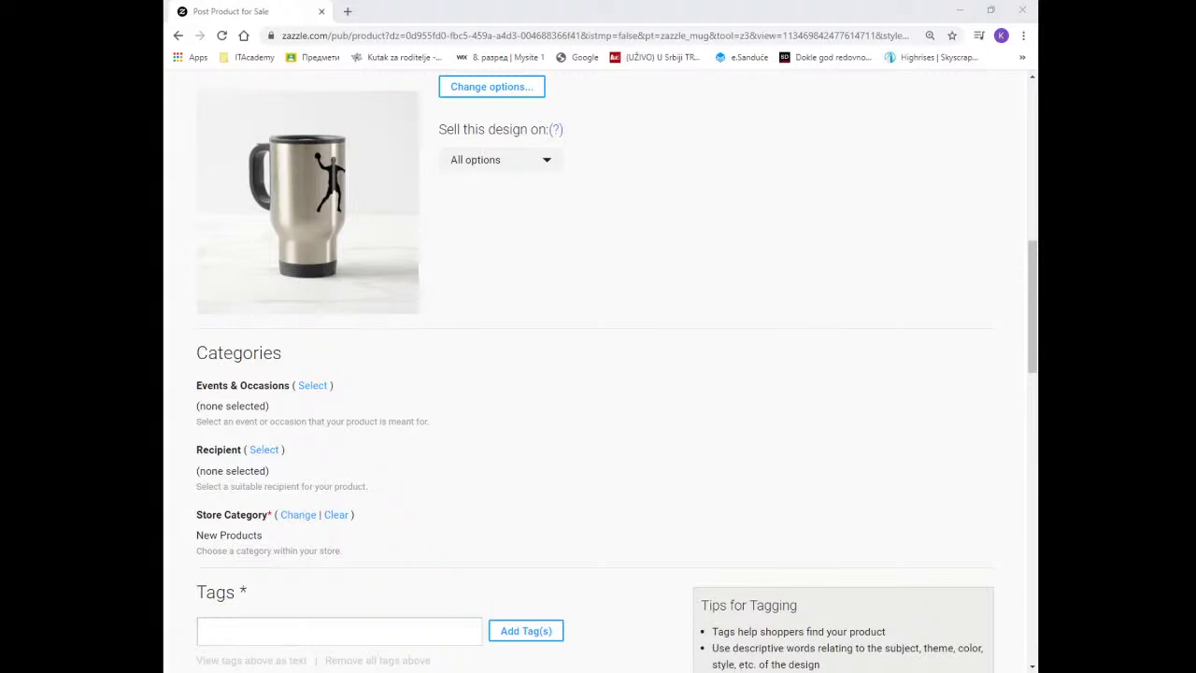
click(632, 633)
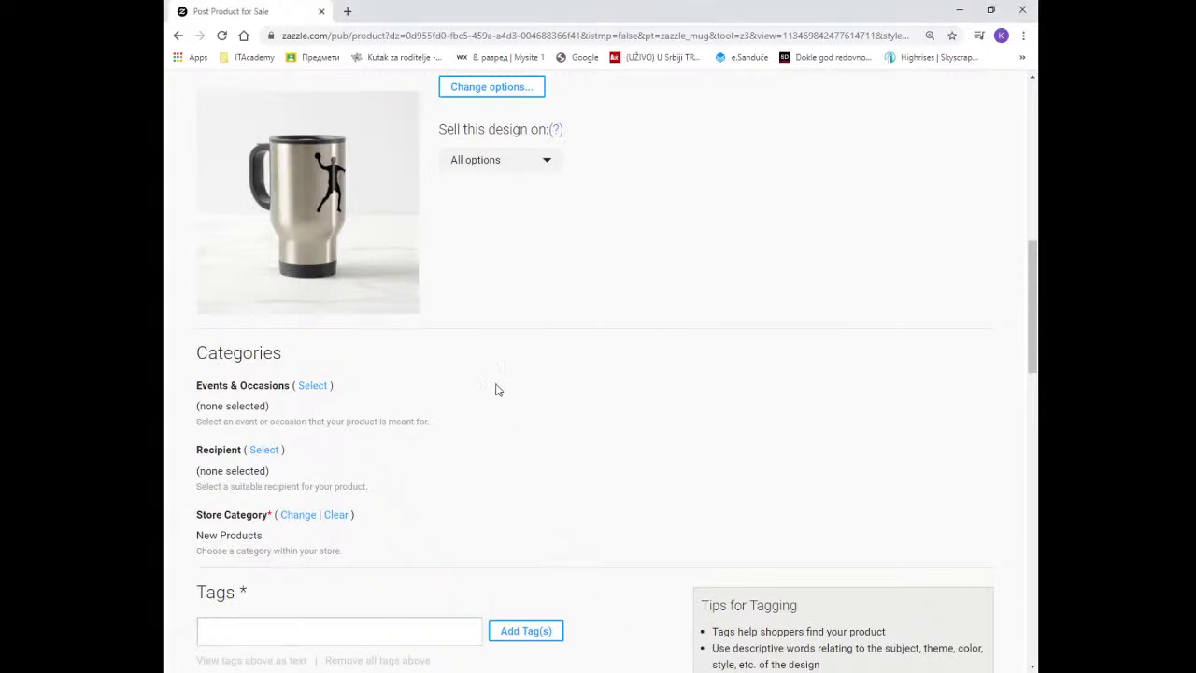
scroll(443, 346, down, 2)
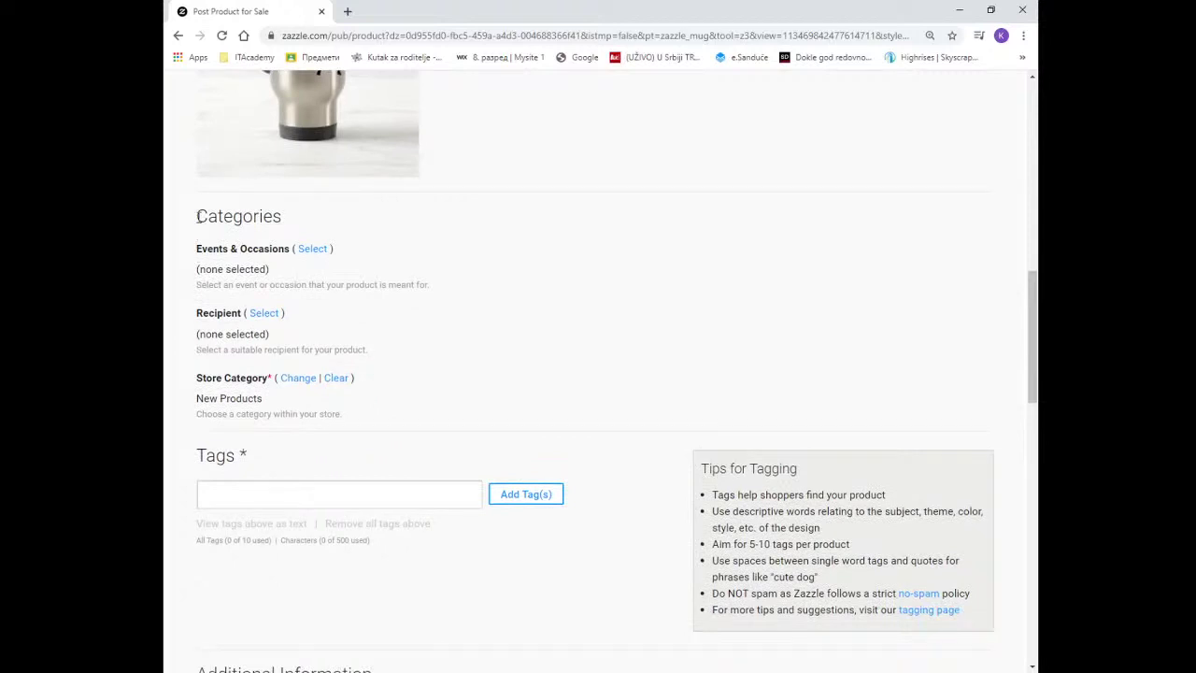
scroll(355, 220, up, 2)
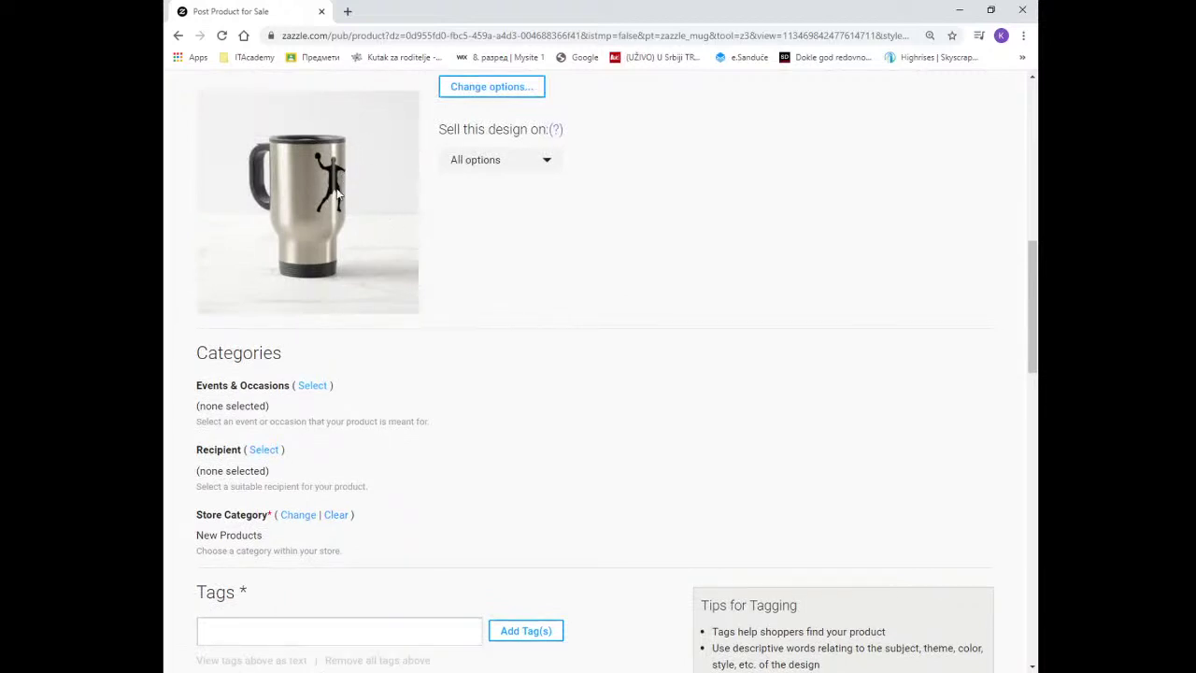
scroll(404, 306, down, 2)
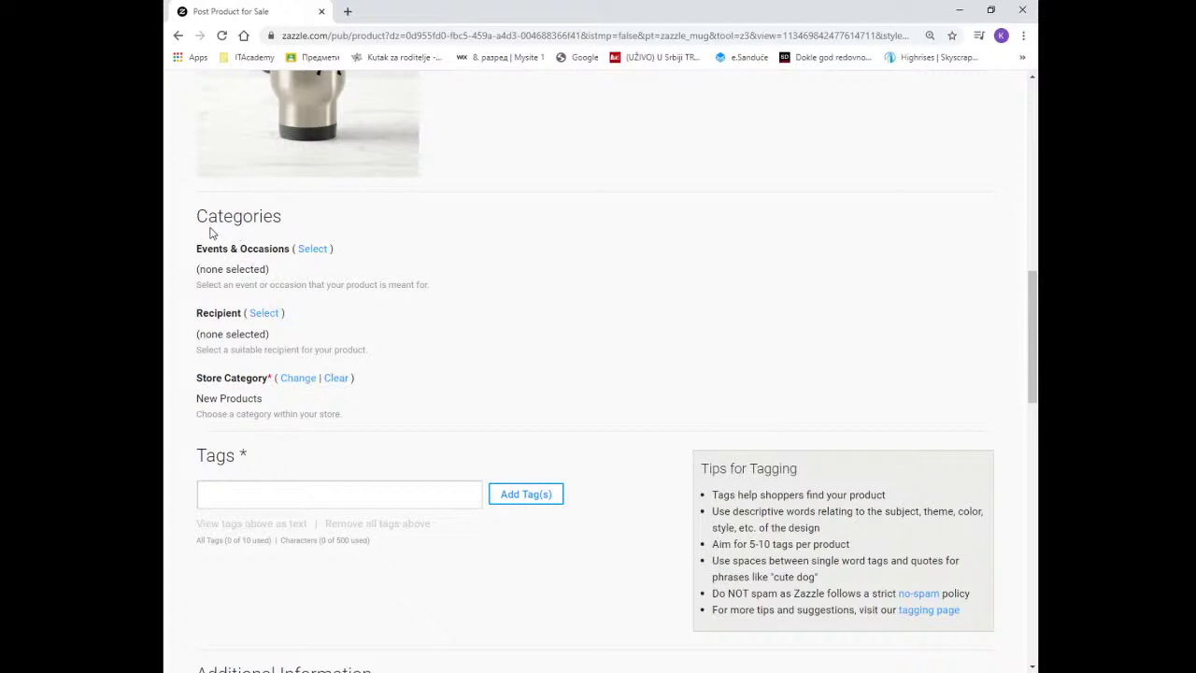
scroll(327, 317, down, 1)
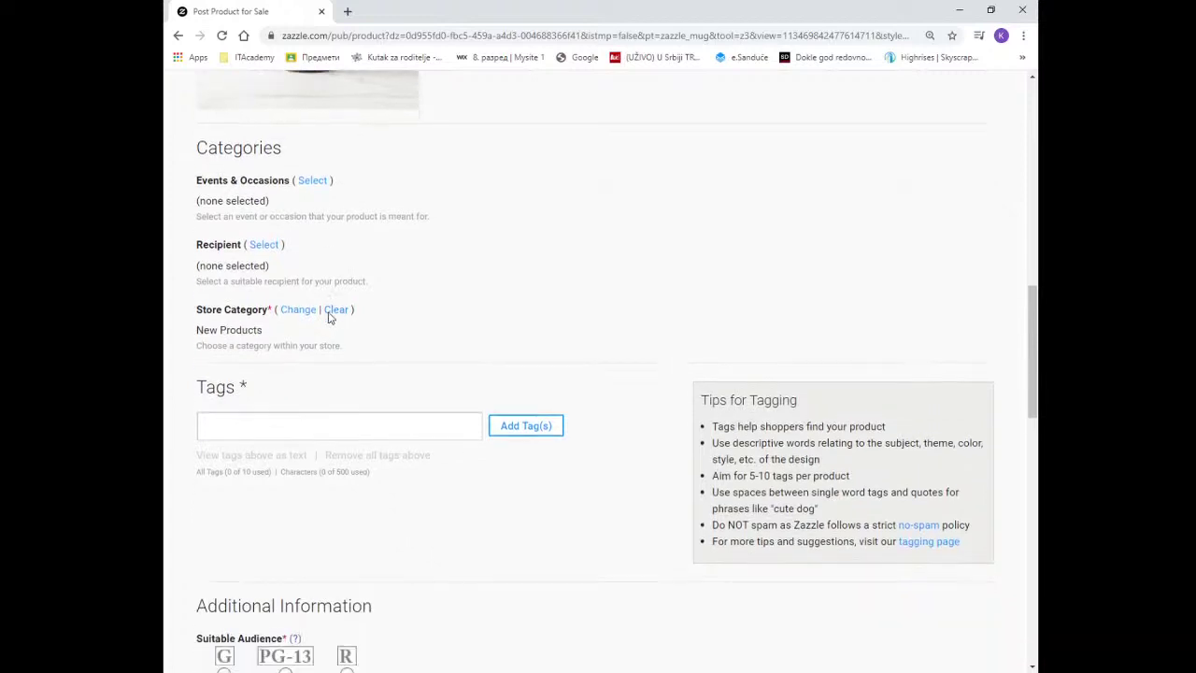
Step: View the available recipient categories, close the list without choosing one, and look over the category fields
click(265, 245)
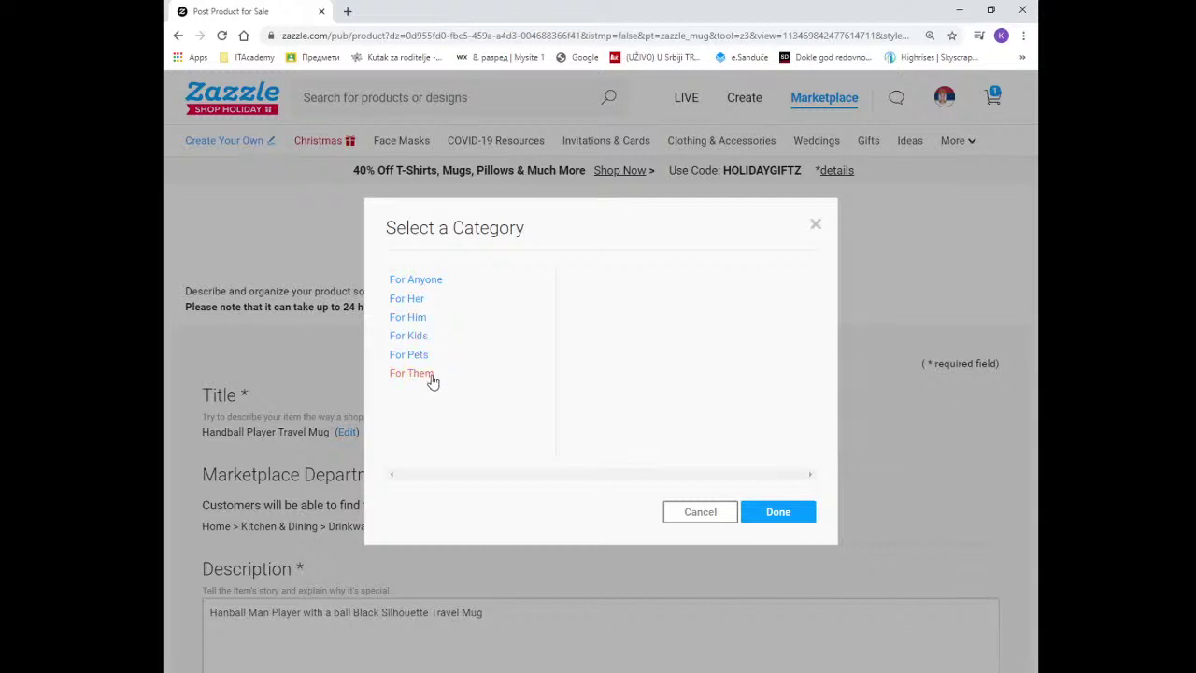
click(710, 514)
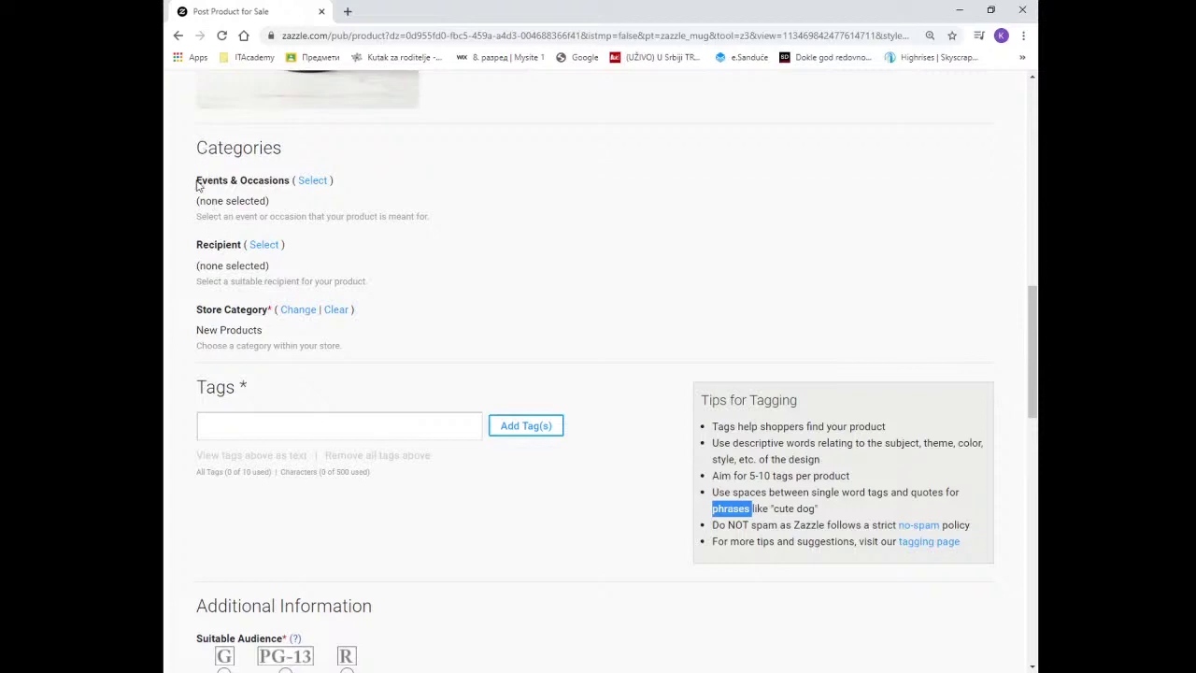
drag(198, 185, 350, 350)
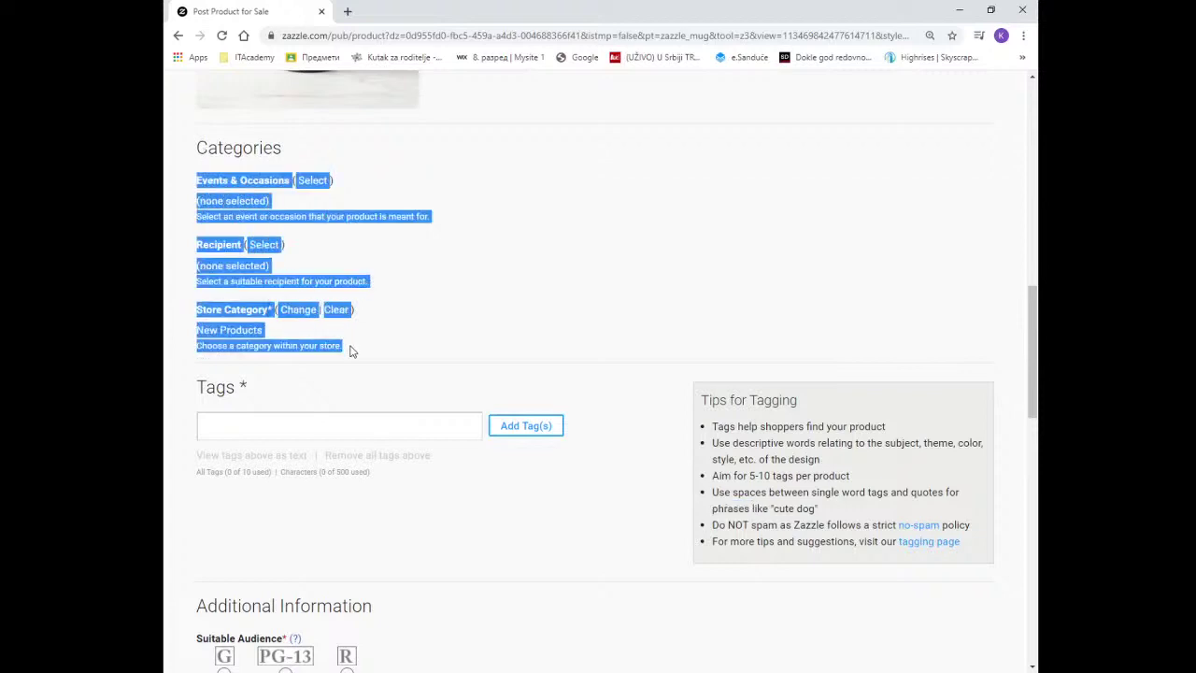
click(353, 379)
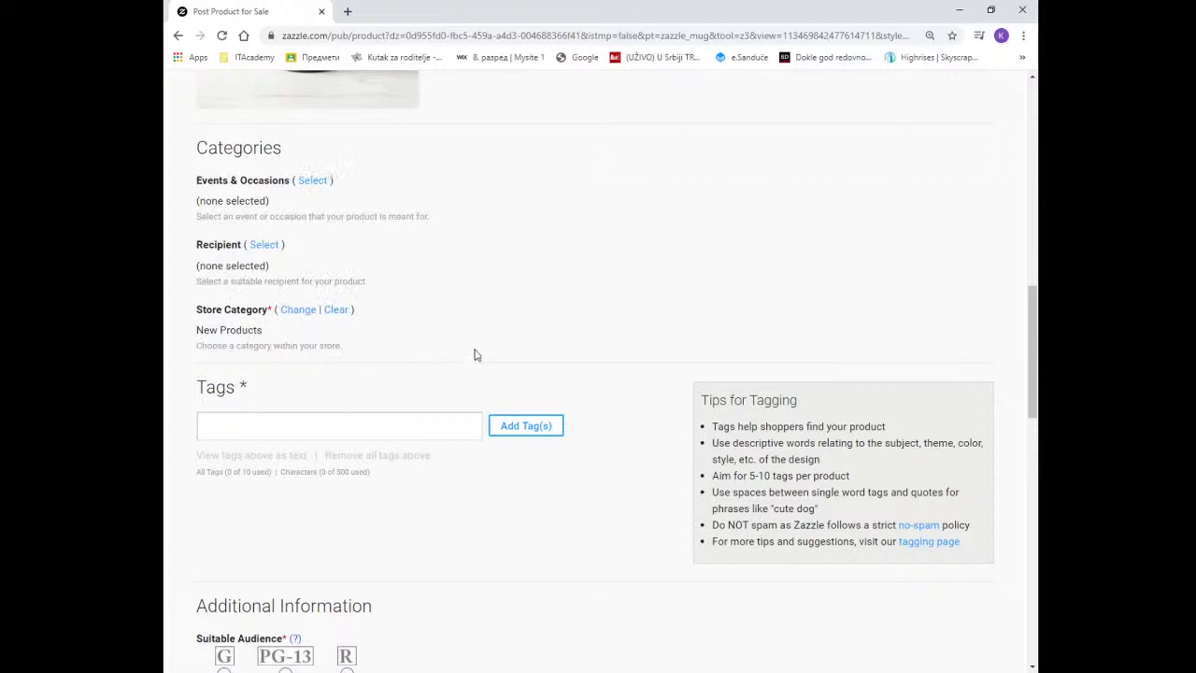
Step: Read the Tips for Tagging beside the Tags field, from the advice on descriptive words to the no-spam rule
scroll(473, 355, down, 3)
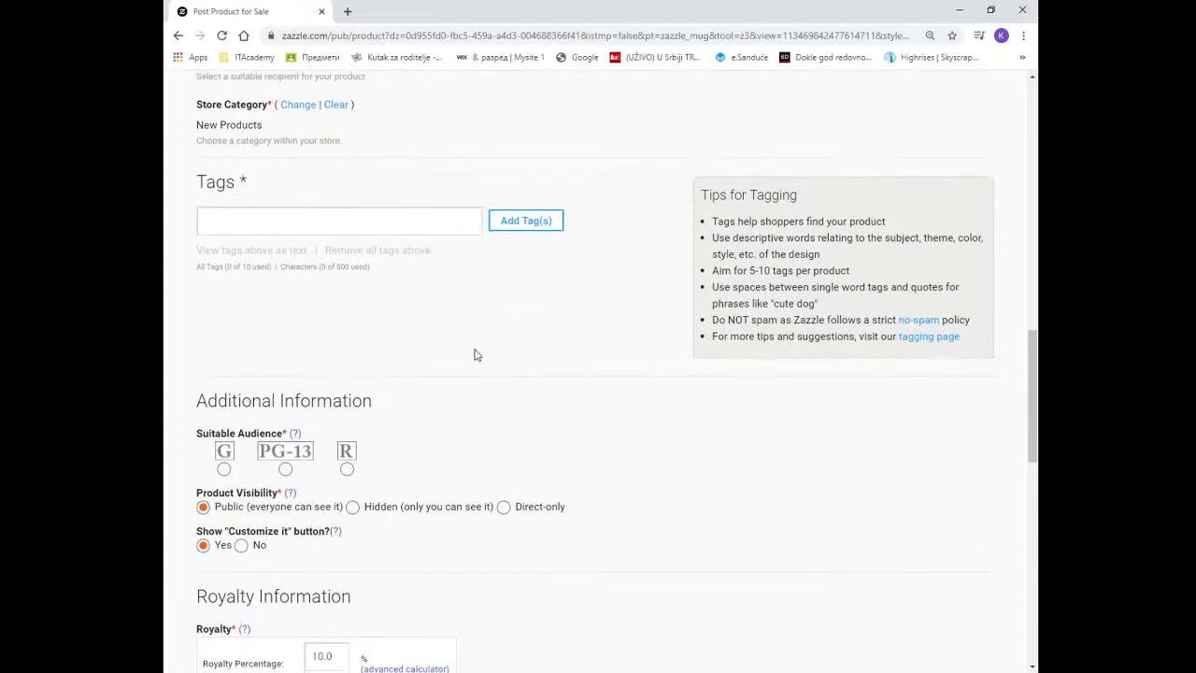
click(293, 219)
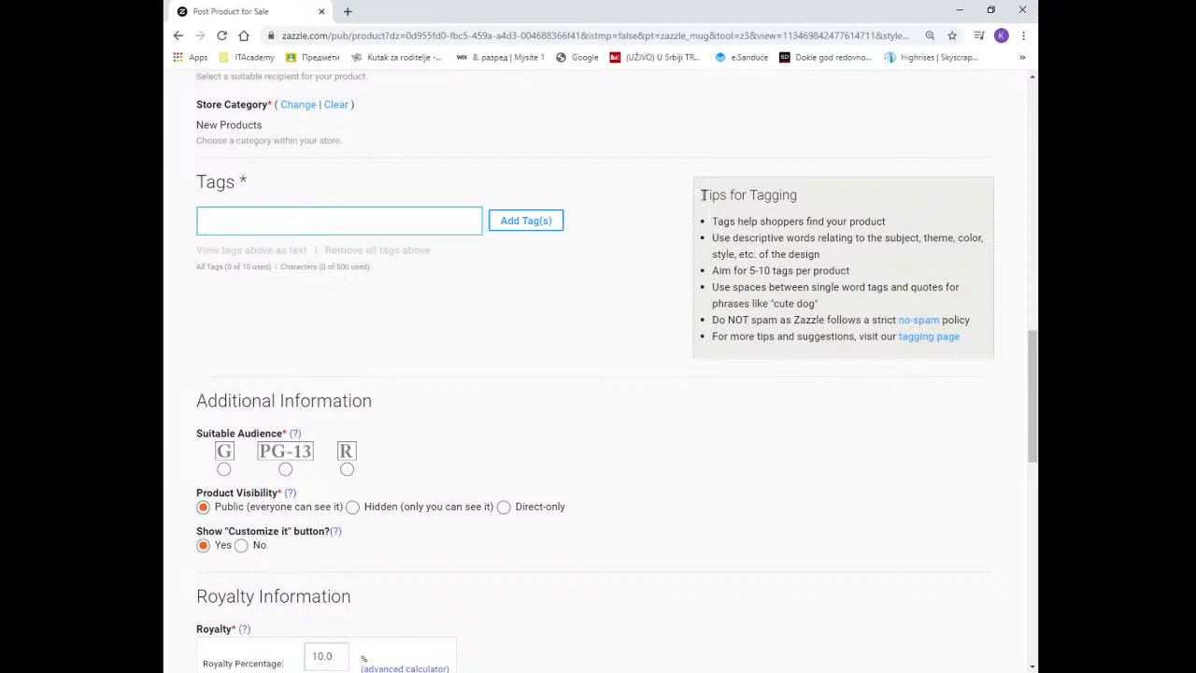
drag(703, 194, 941, 339)
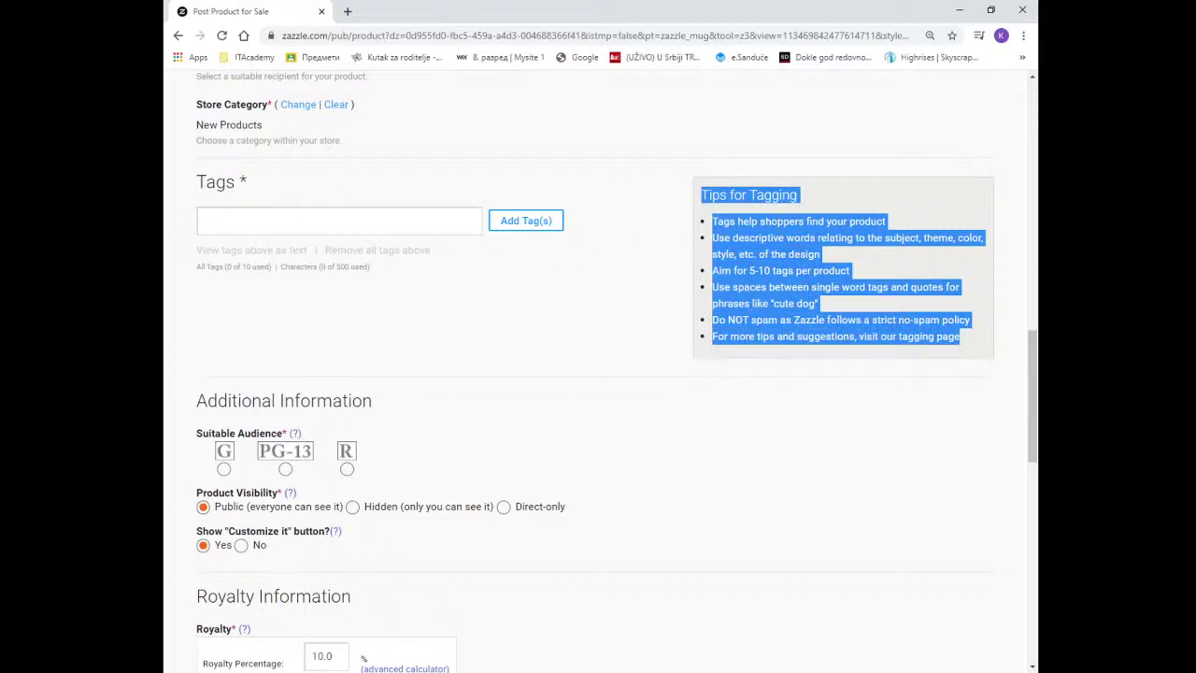
click(766, 235)
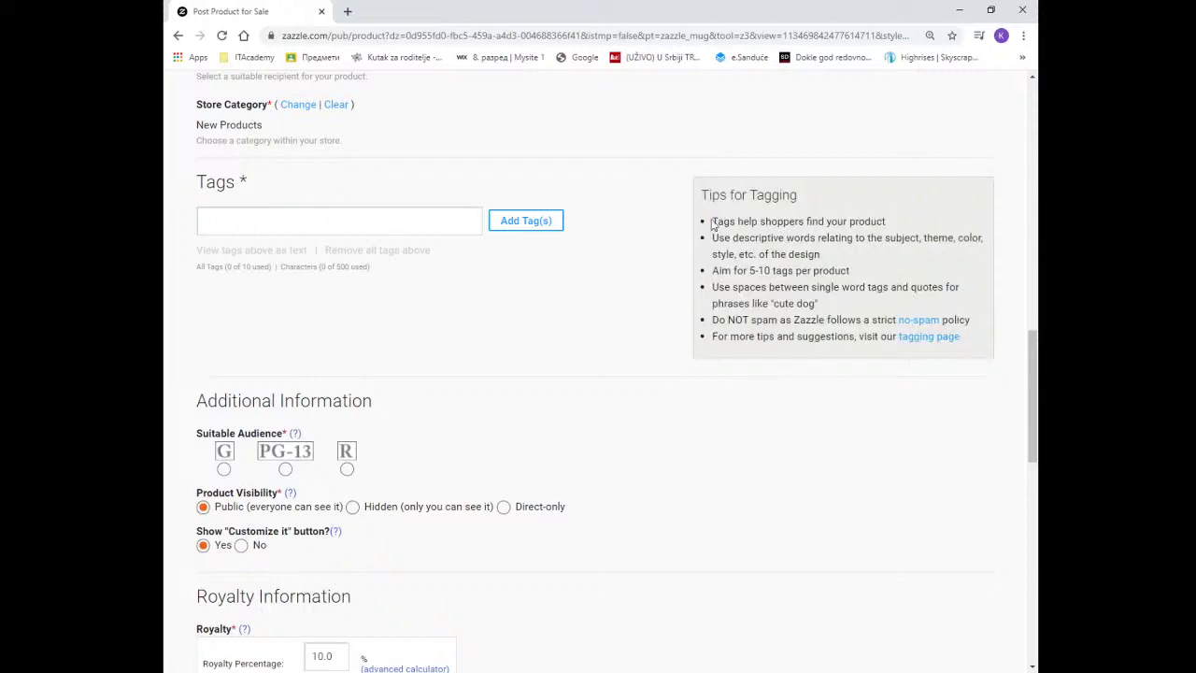
drag(712, 224, 884, 222)
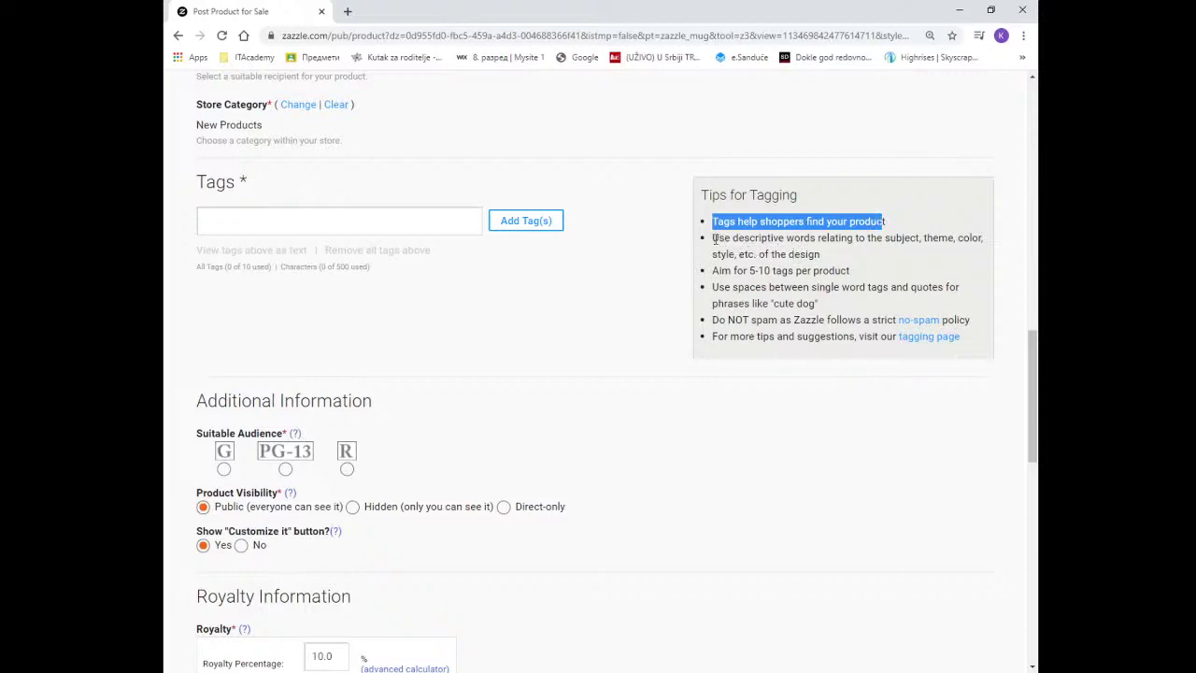
drag(717, 239, 918, 240)
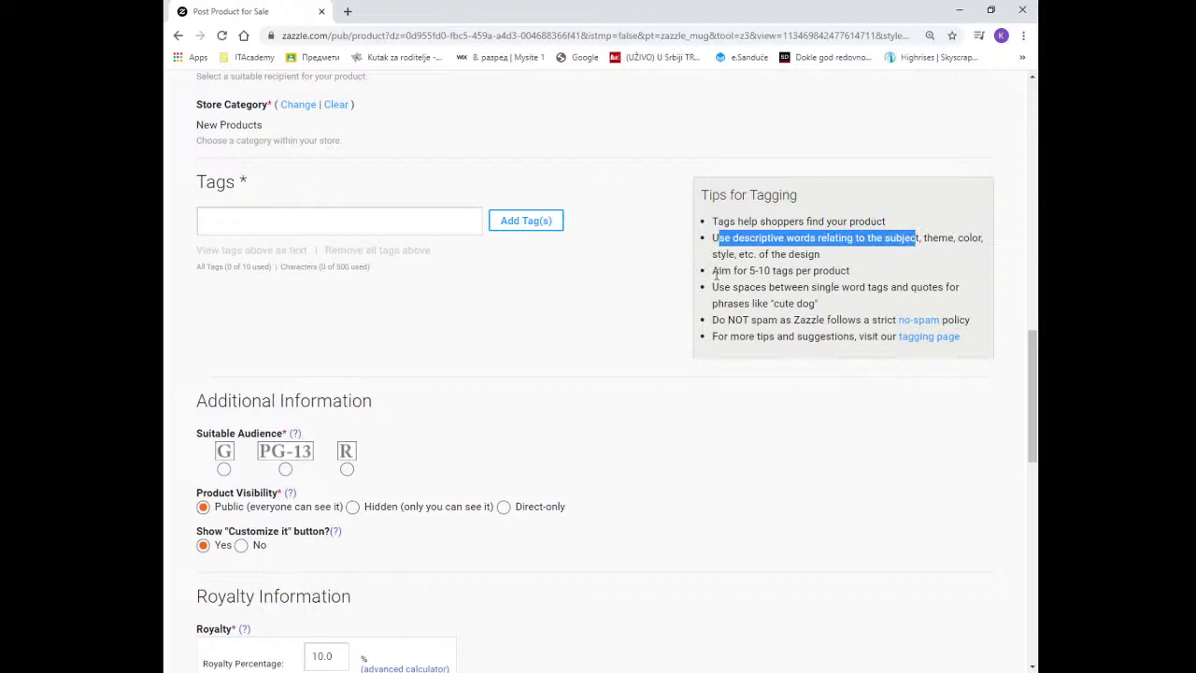
drag(713, 270, 801, 273)
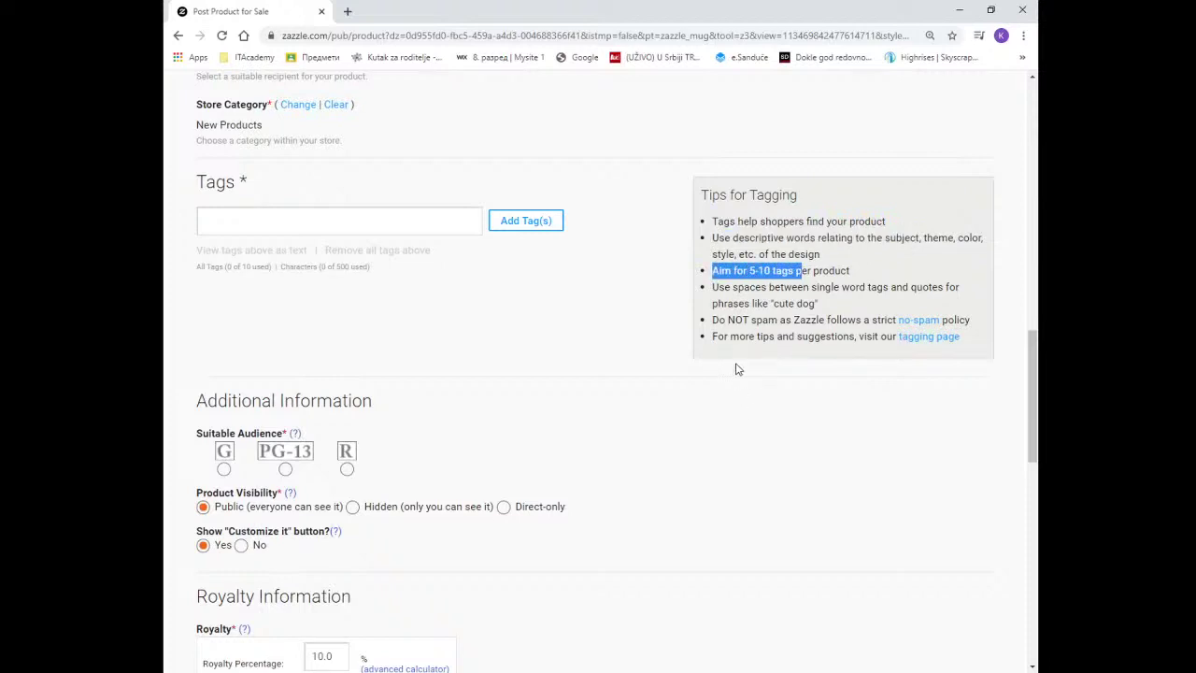
drag(712, 287, 805, 287)
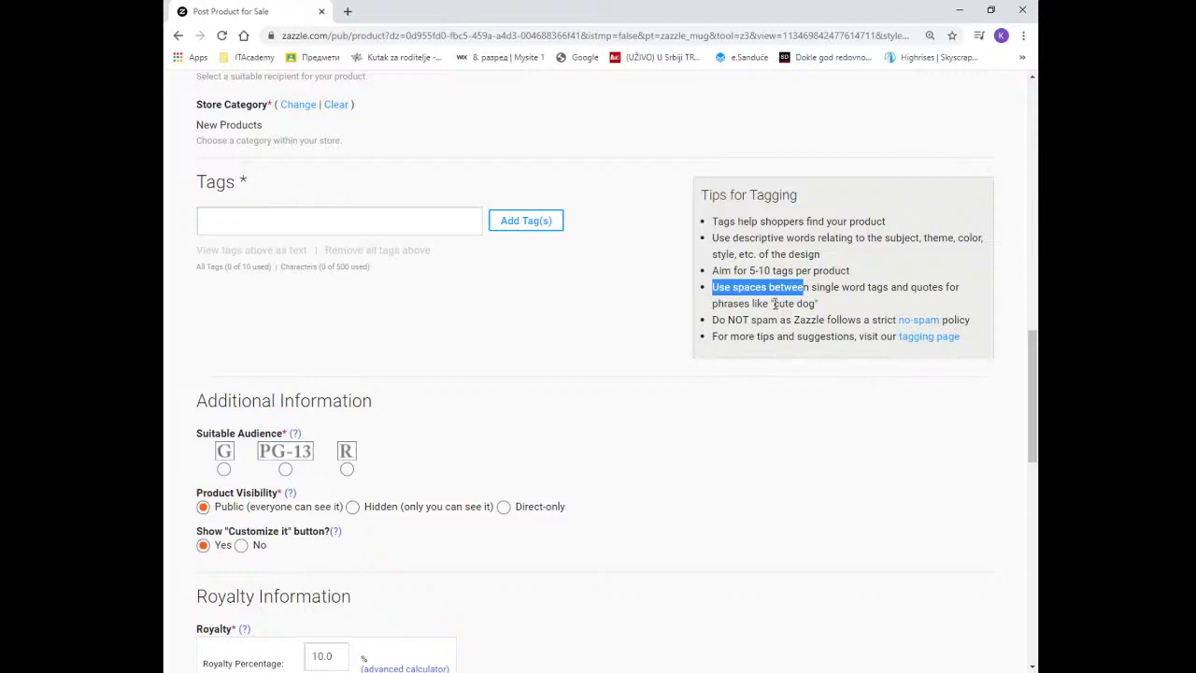
drag(771, 302, 820, 307)
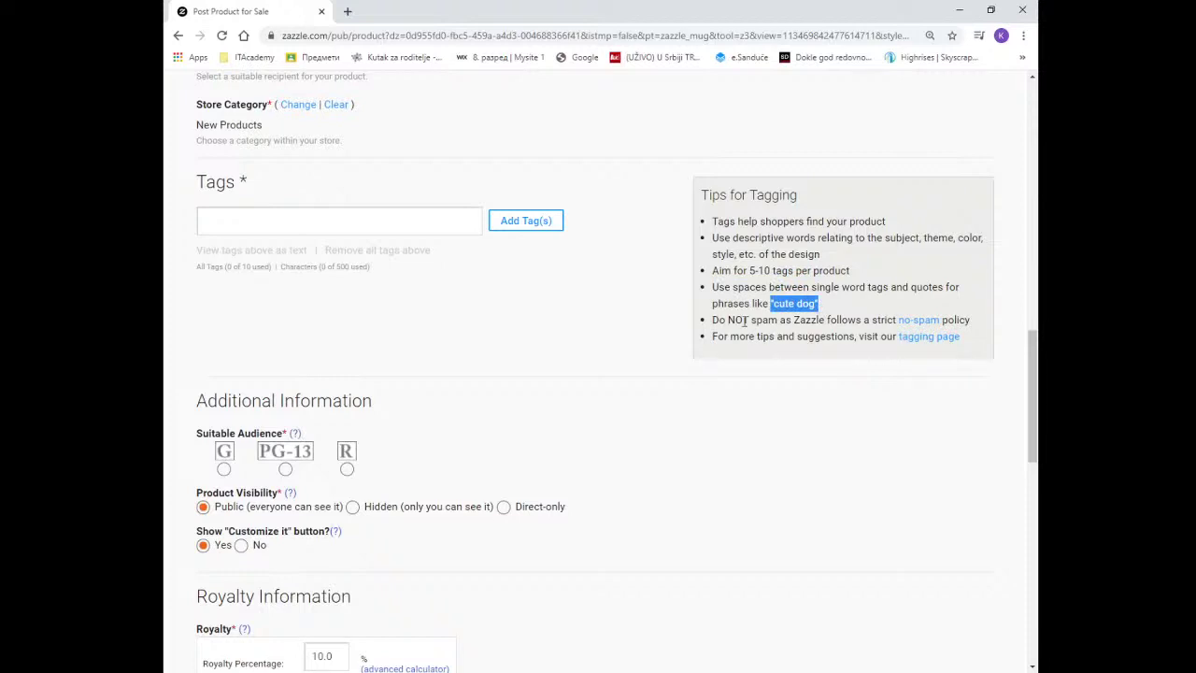
drag(714, 320, 776, 320)
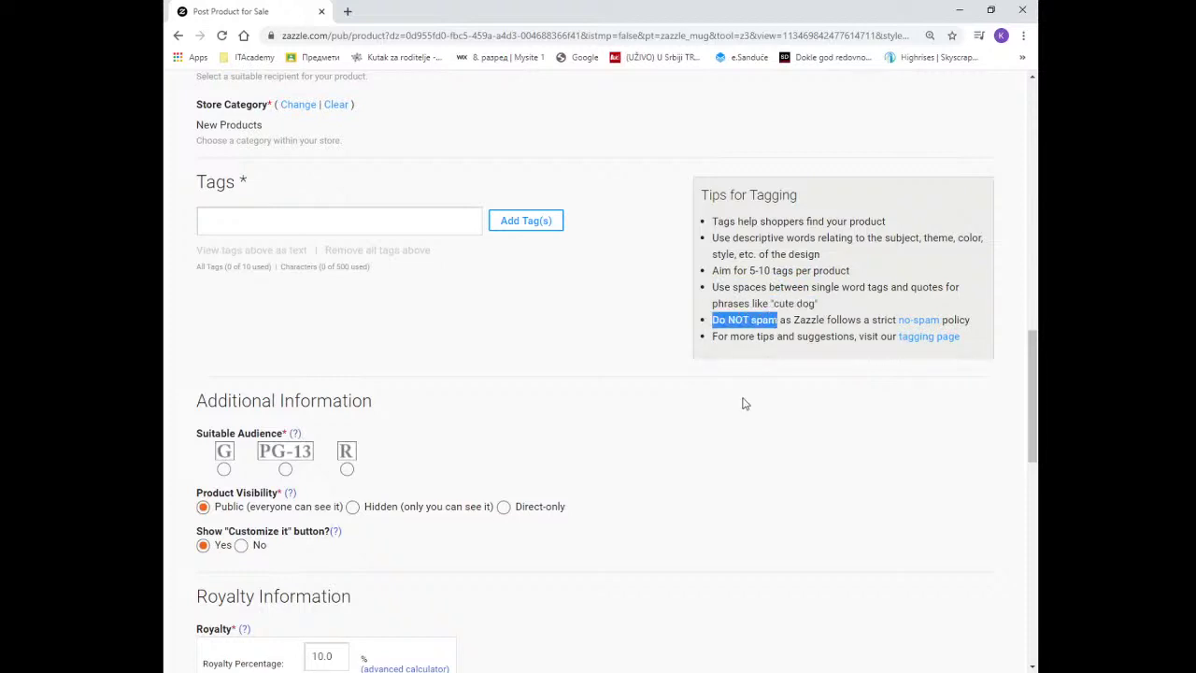
click(661, 210)
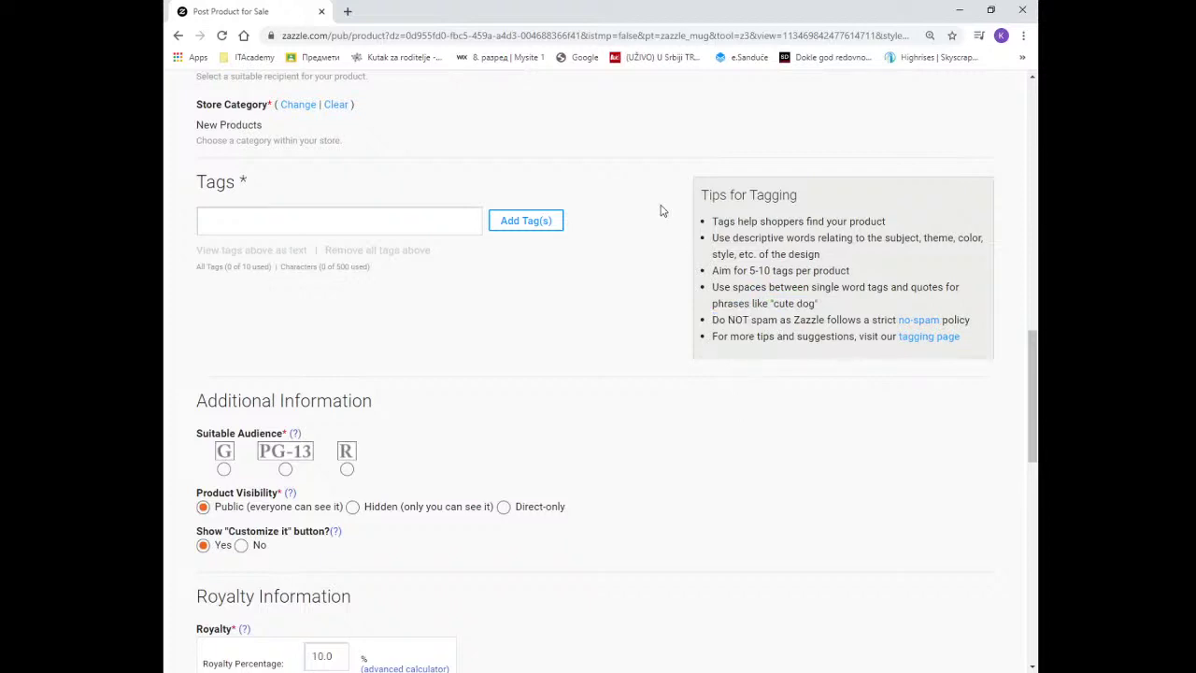
Step: Recheck the product description and the mug's preview image as a basis for the tags
scroll(661, 210, up, 7)
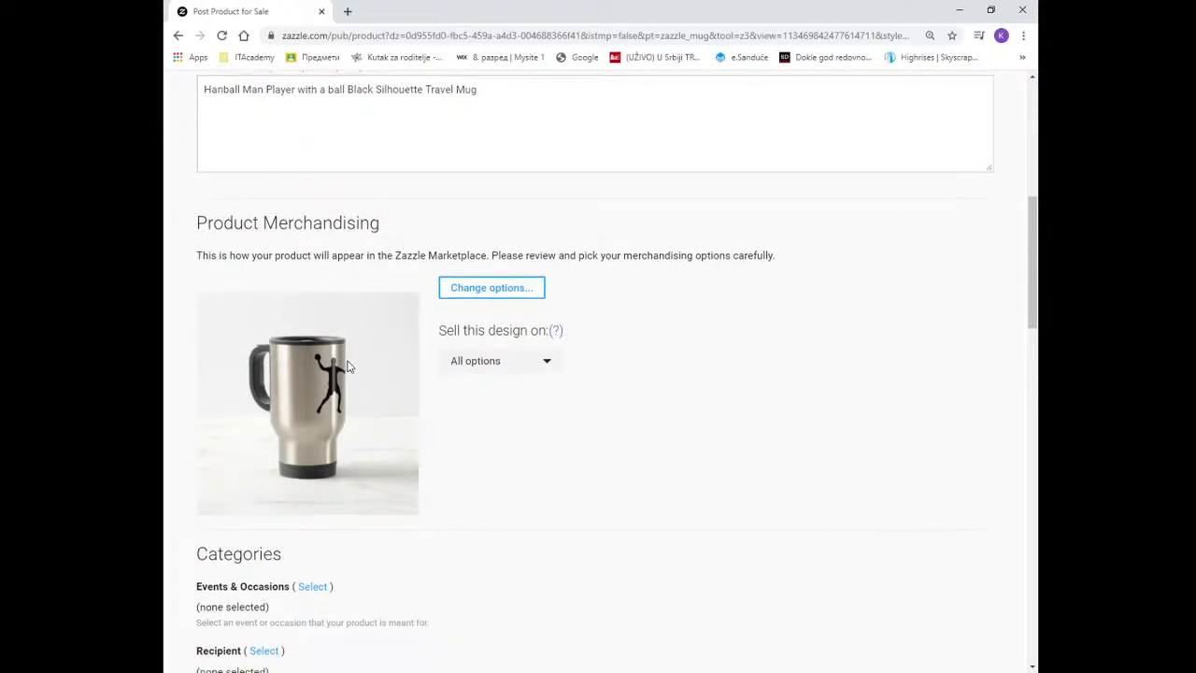
scroll(348, 367, down, 4)
scroll(347, 366, up, 7)
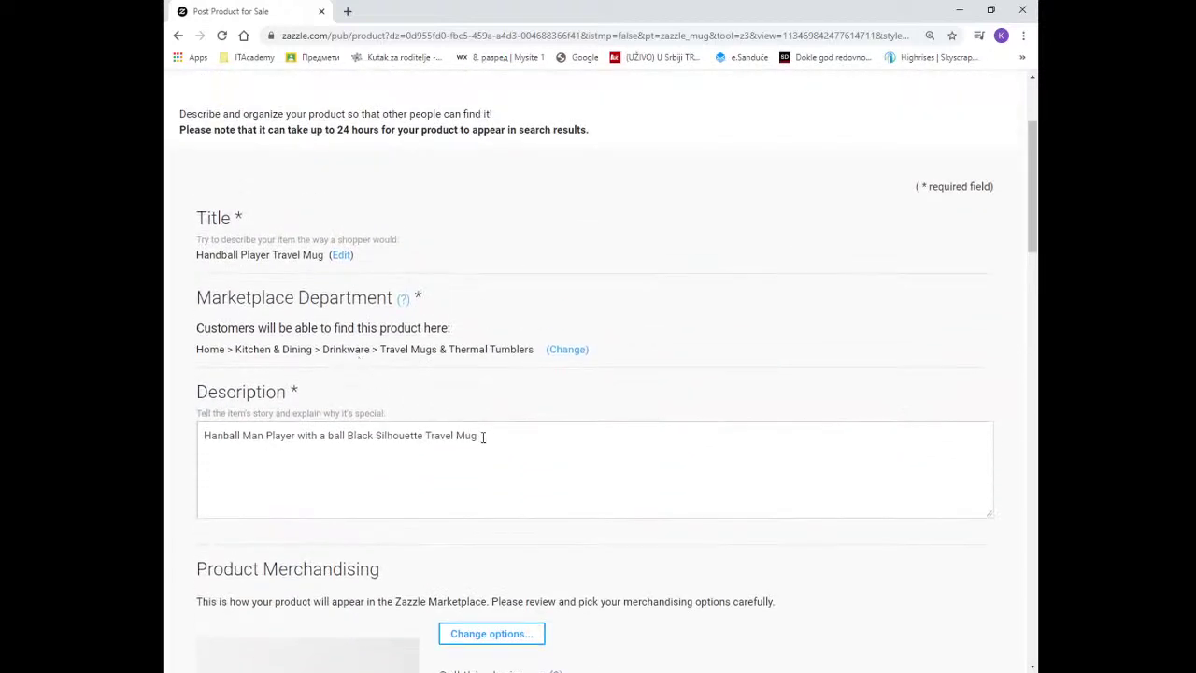
drag(483, 436, 168, 454)
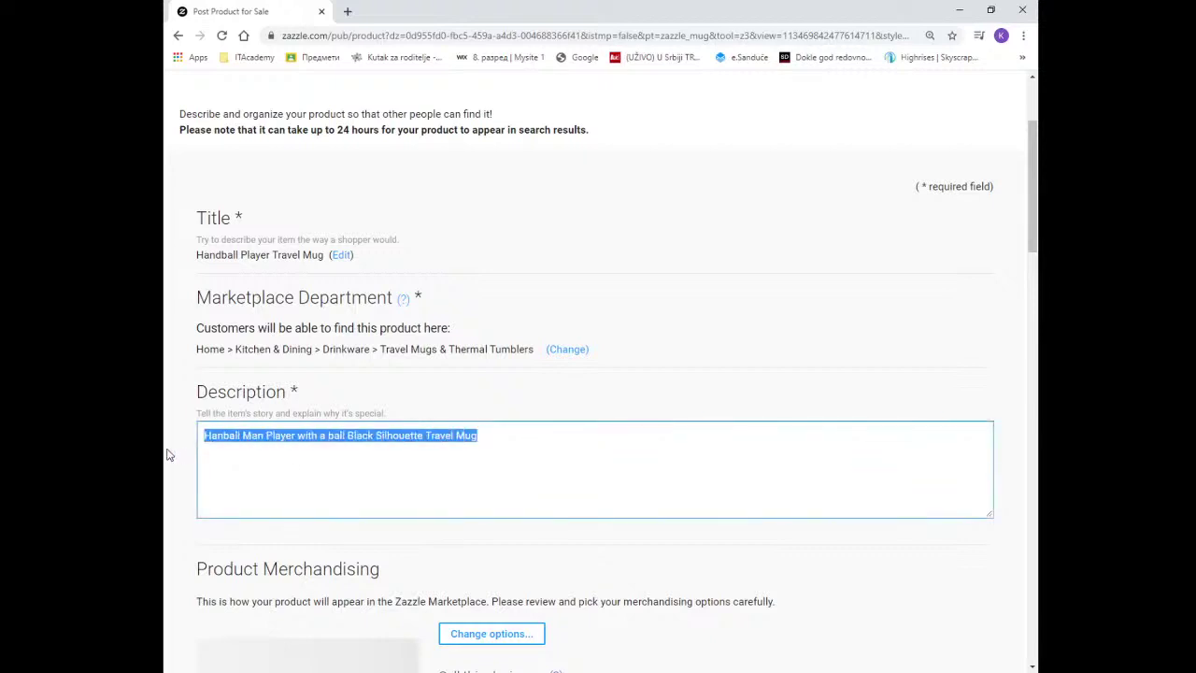
scroll(545, 380, down, 2)
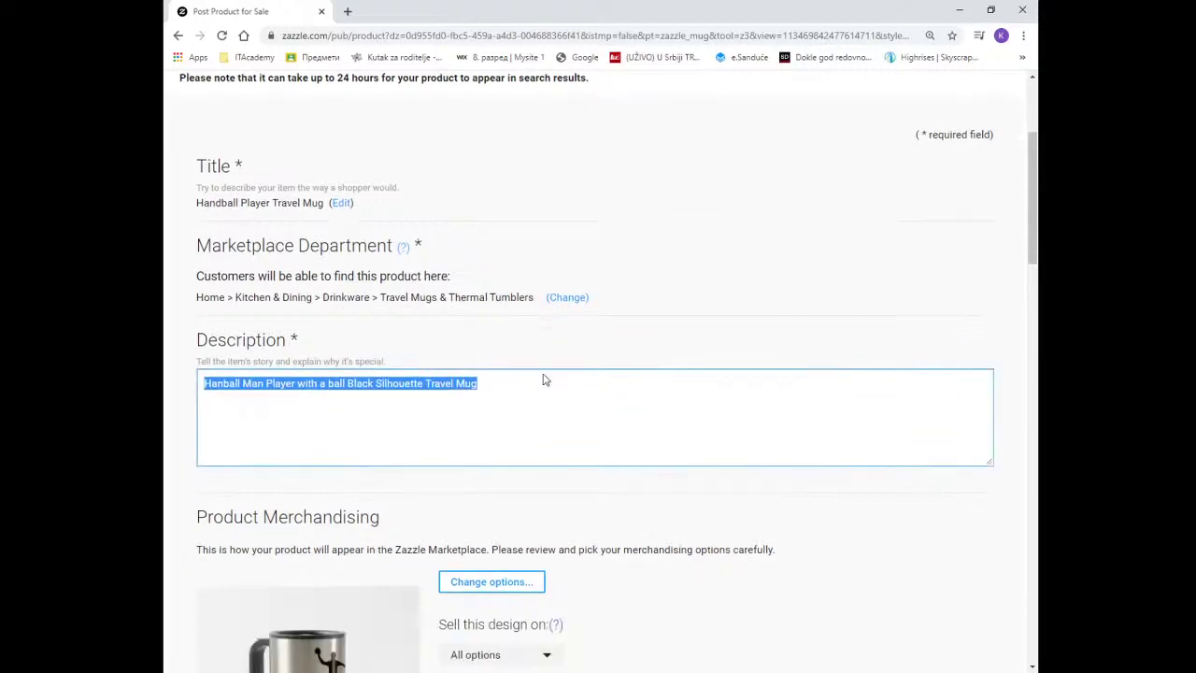
scroll(545, 379, down, 4)
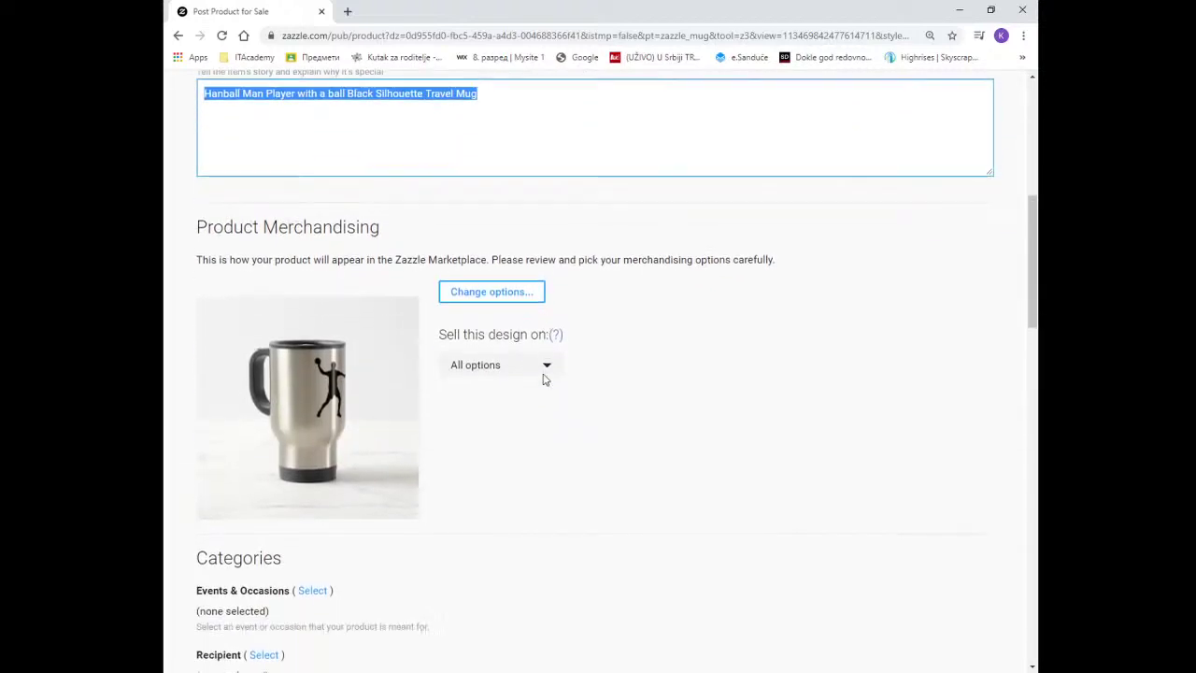
scroll(443, 235, down, 1)
scroll(387, 197, up, 2)
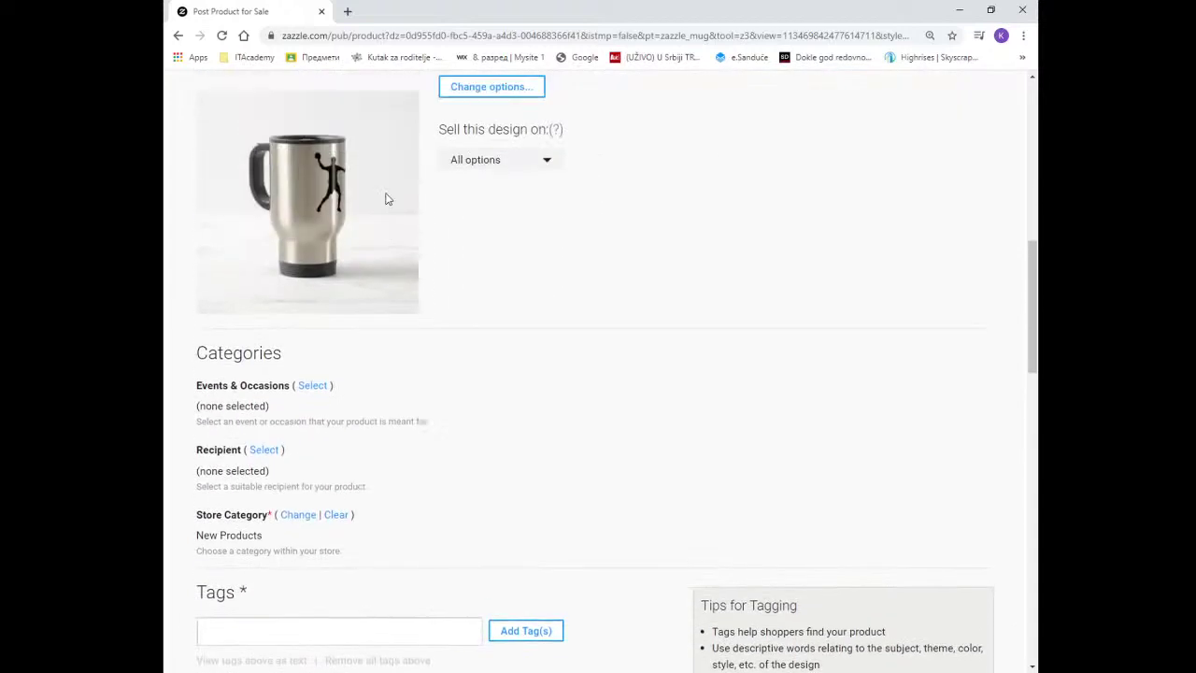
Step: Add the tags handball, player, man, boy, black, silhouette, ball and attack to the product
scroll(374, 299, down, 2)
scroll(338, 397, up, 1)
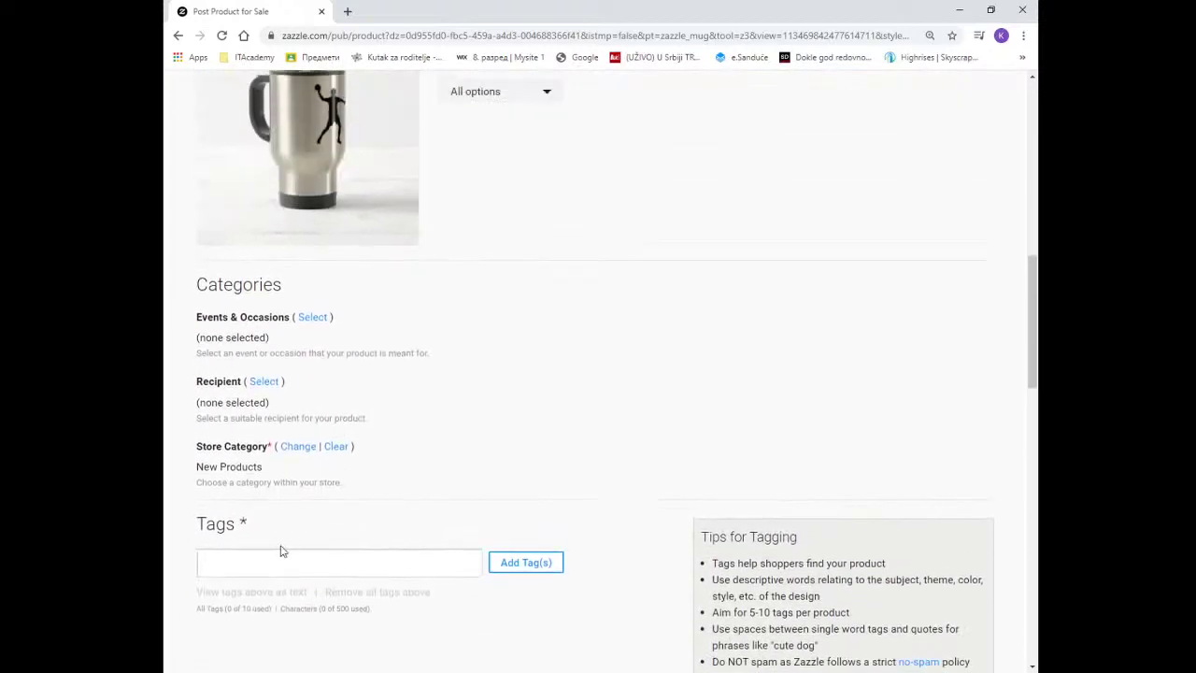
click(260, 568)
text(handball)
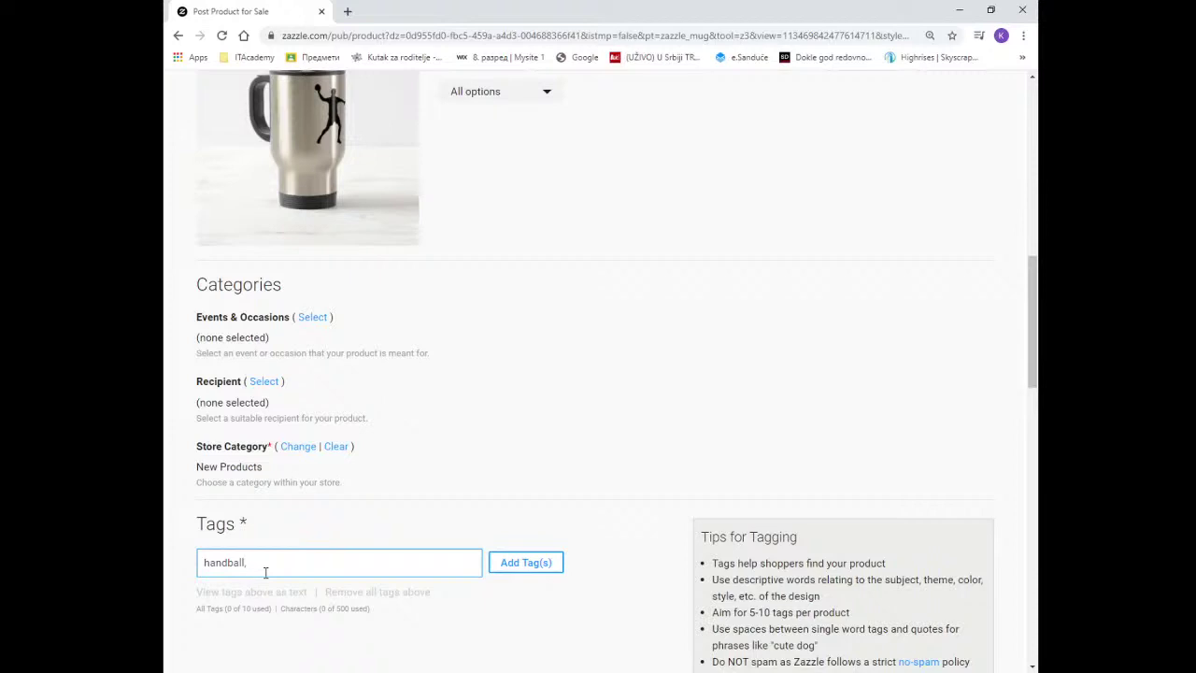
text(, player, man, boy, black, silhouette)
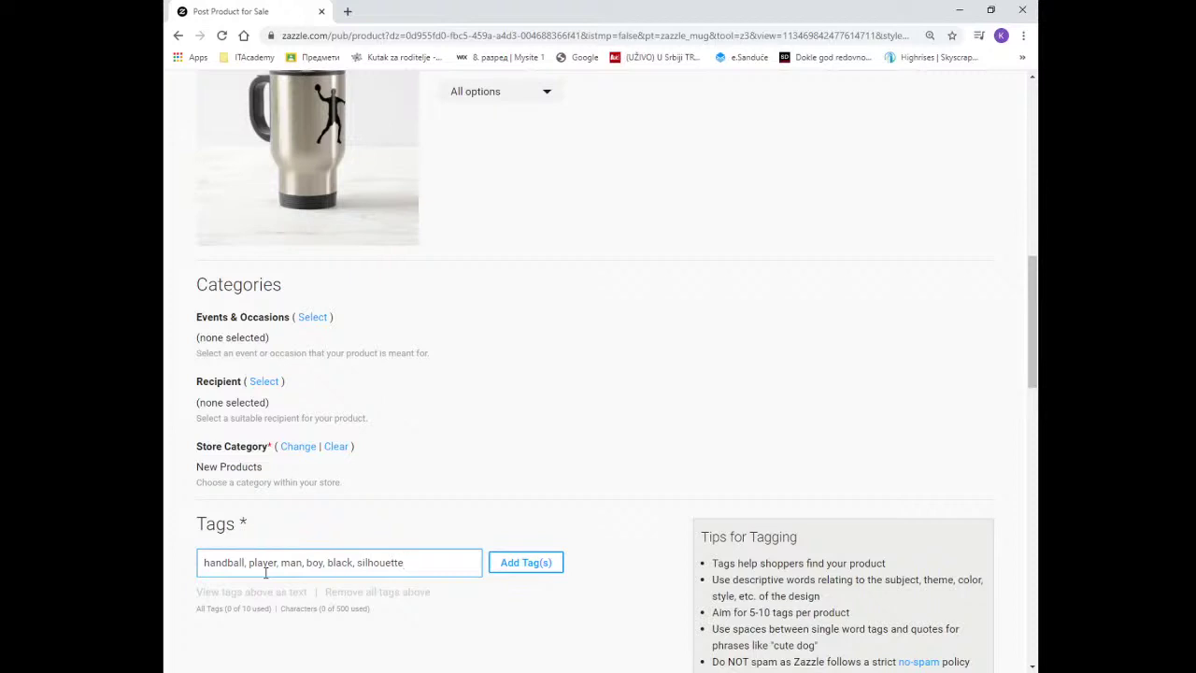
text(,)
text(ball,)
text(attack)
scroll(681, 257, down, 1)
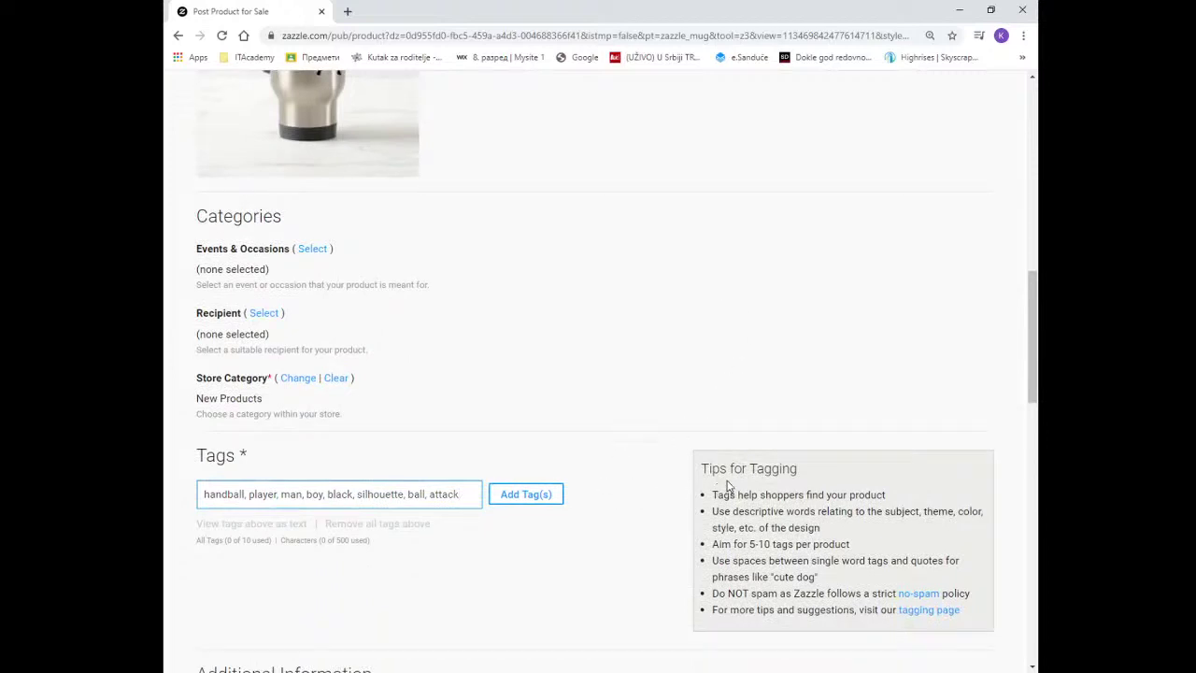
drag(702, 468, 796, 469)
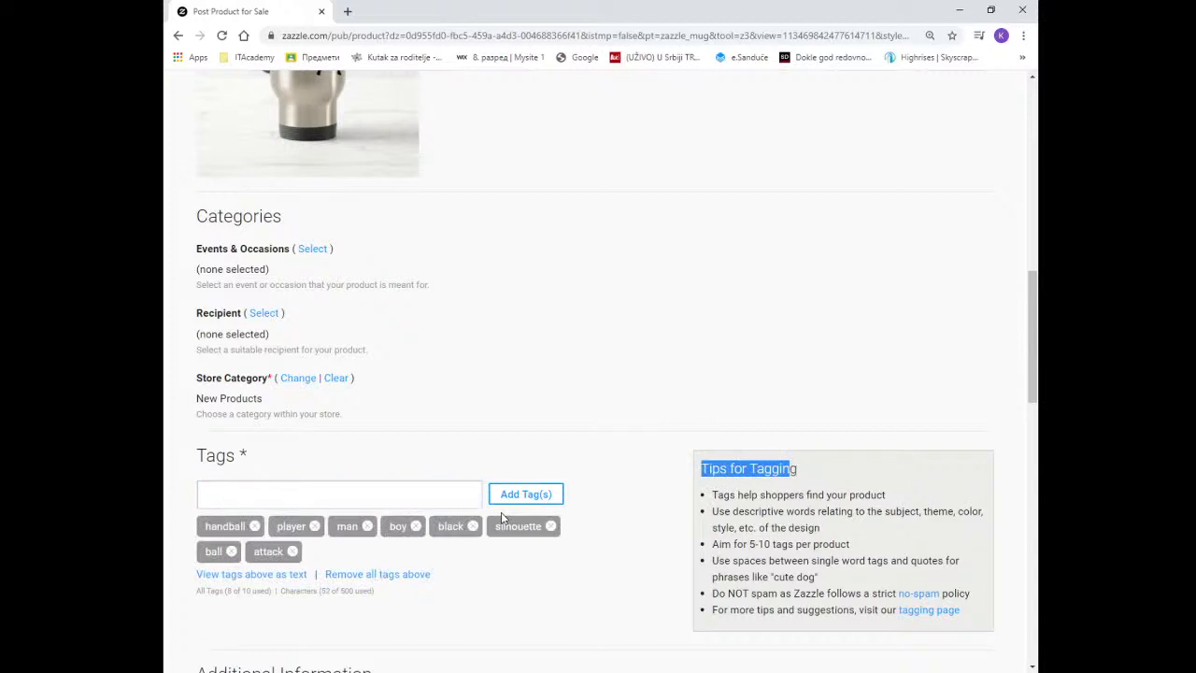
click(482, 454)
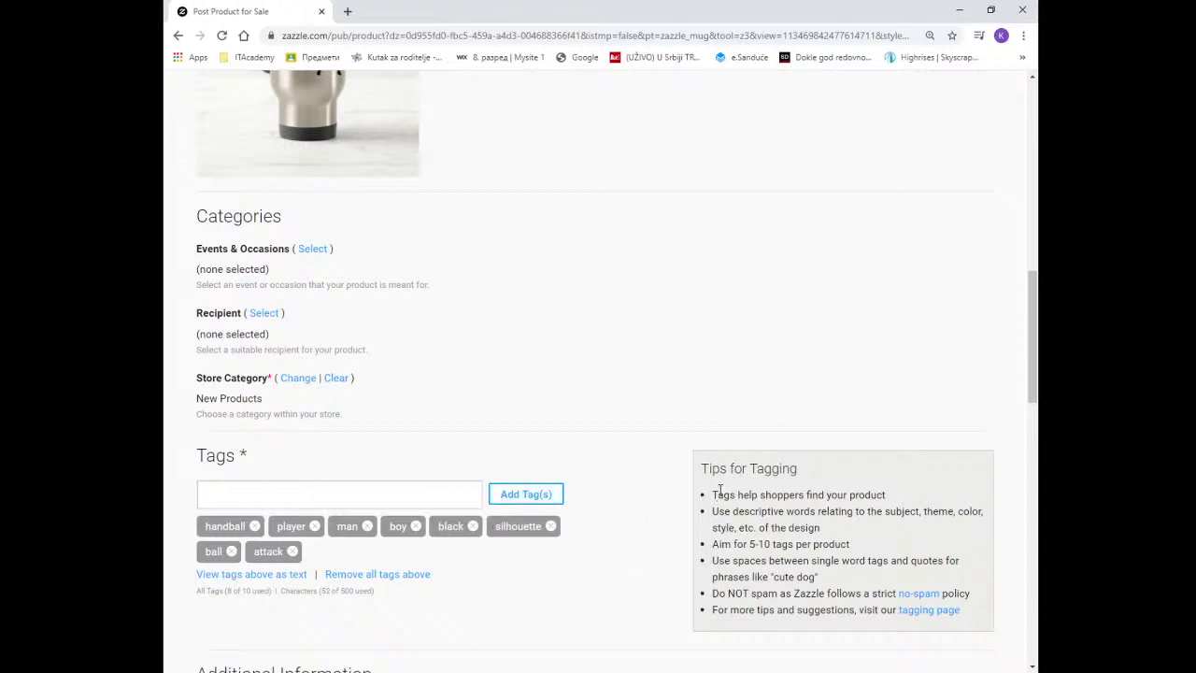
Step: Compare the tags with the tagging tips on subject, theme and color, and add the tag sport
drag(703, 469, 808, 474)
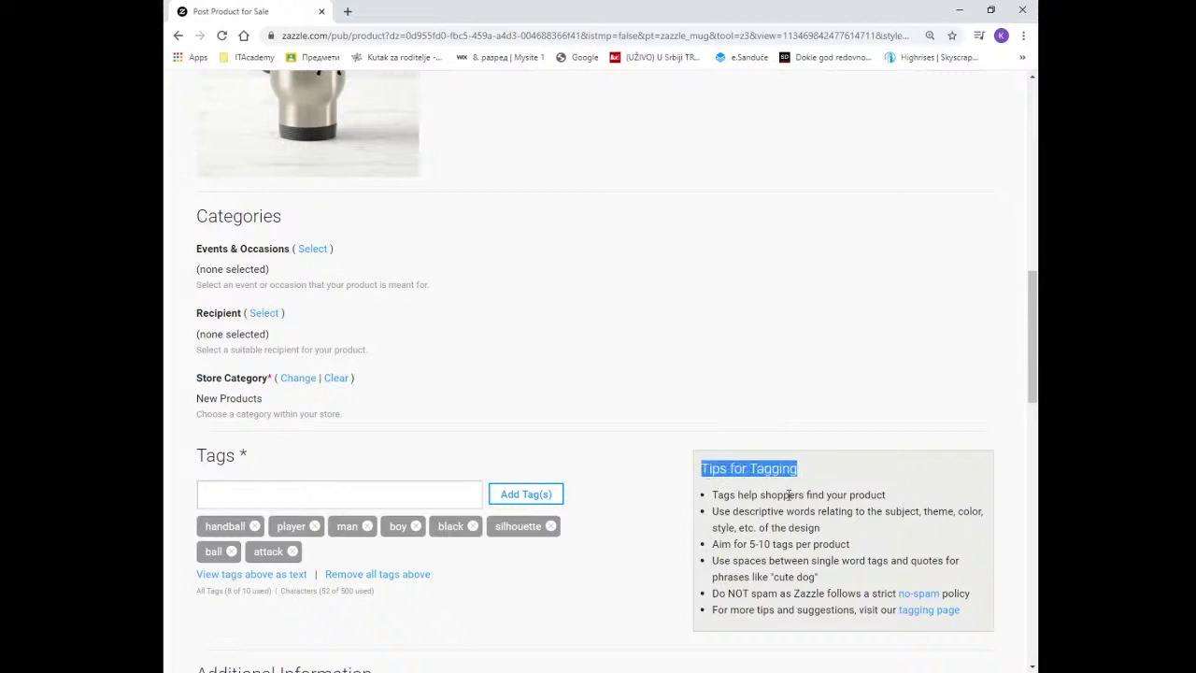
drag(713, 510, 904, 510)
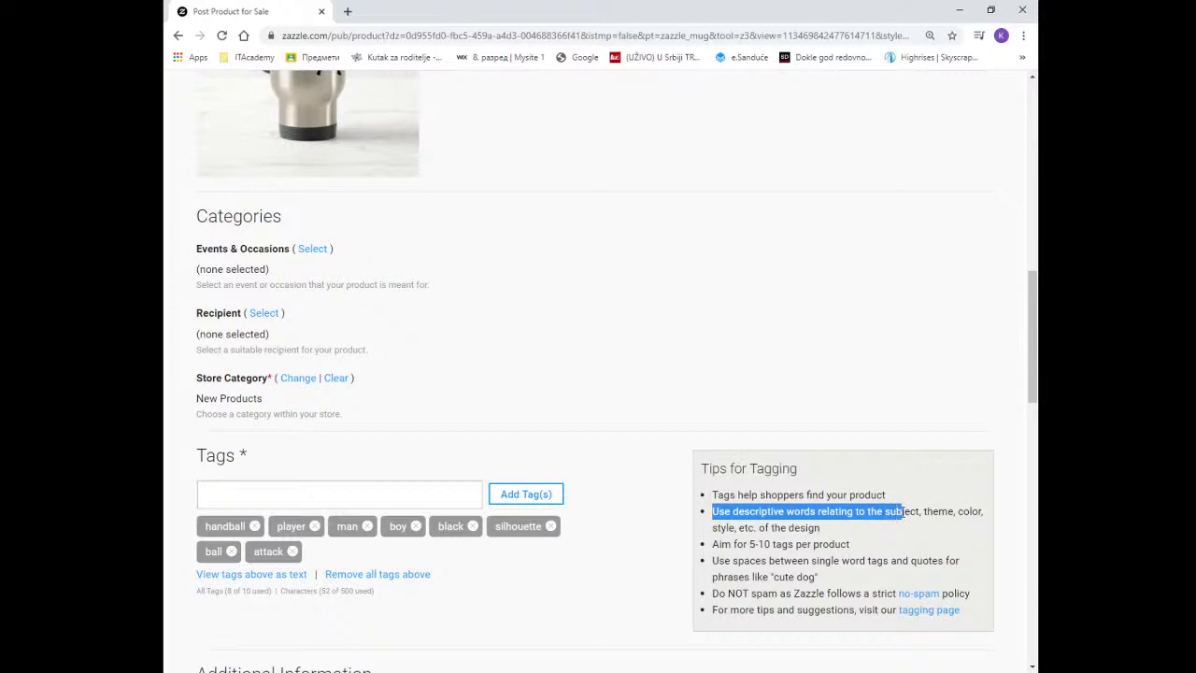
click(906, 511)
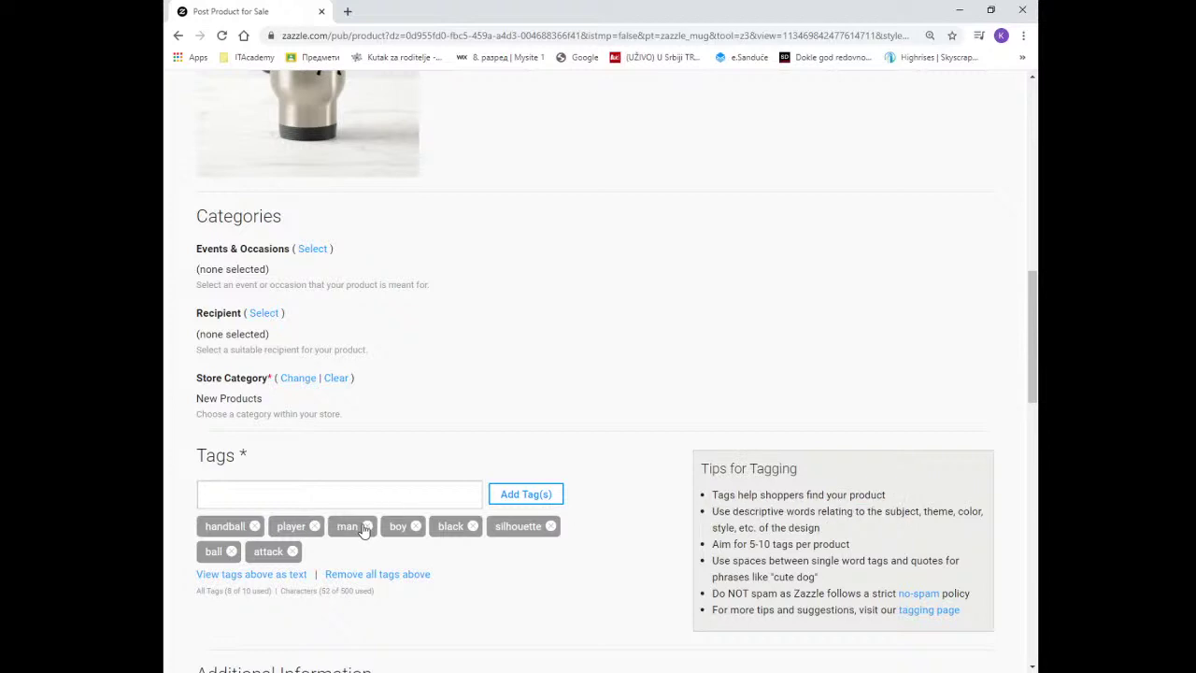
drag(923, 511, 953, 511)
drag(957, 511, 982, 512)
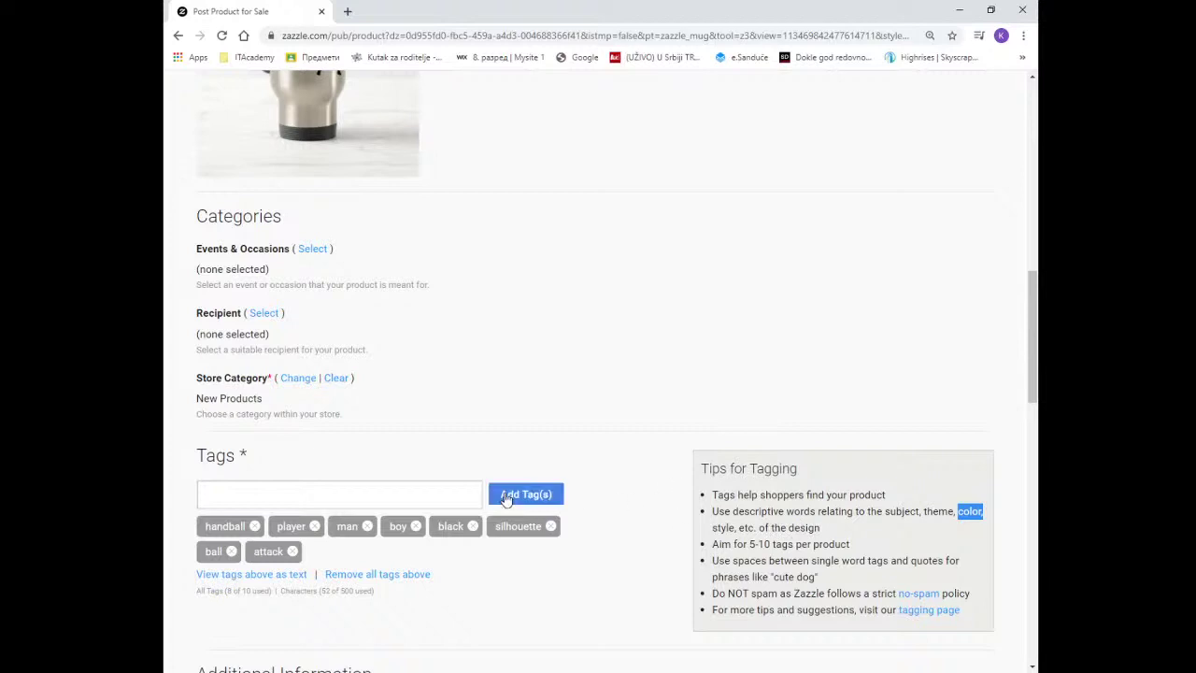
click(435, 495)
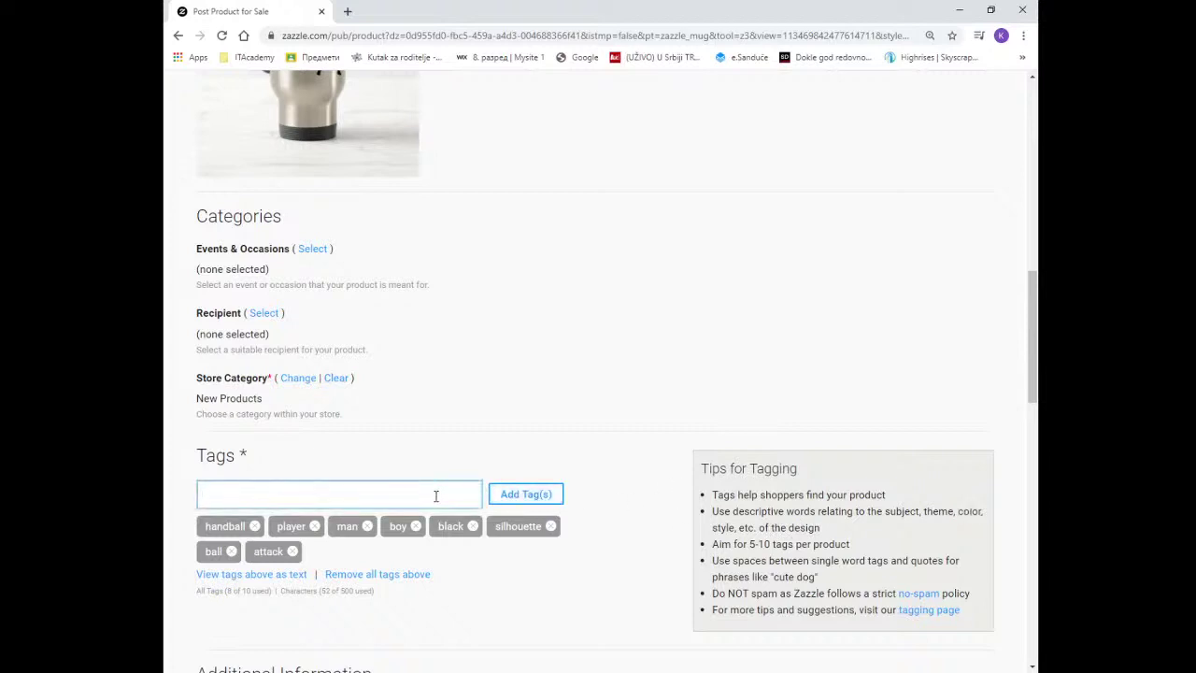
text(sport)
key(Return)
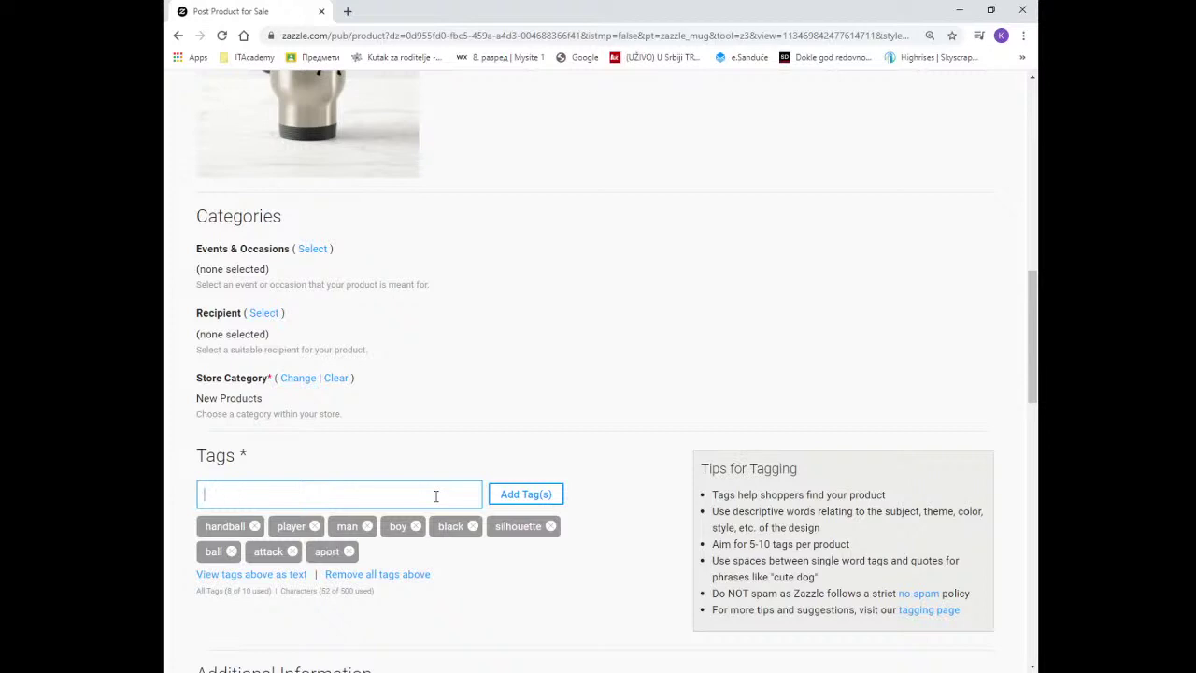
click(520, 502)
Step: Set the product's Suitable Audience rating to G in the Additional Information section
scroll(579, 507, down, 3)
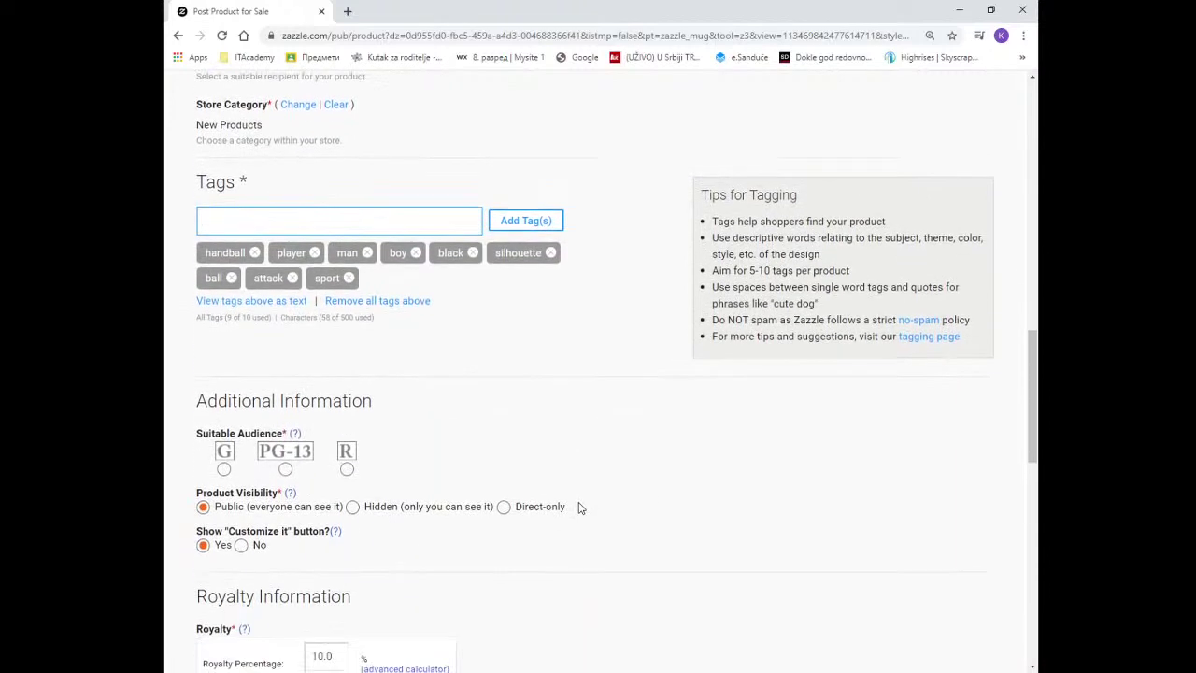
scroll(578, 507, down, 1)
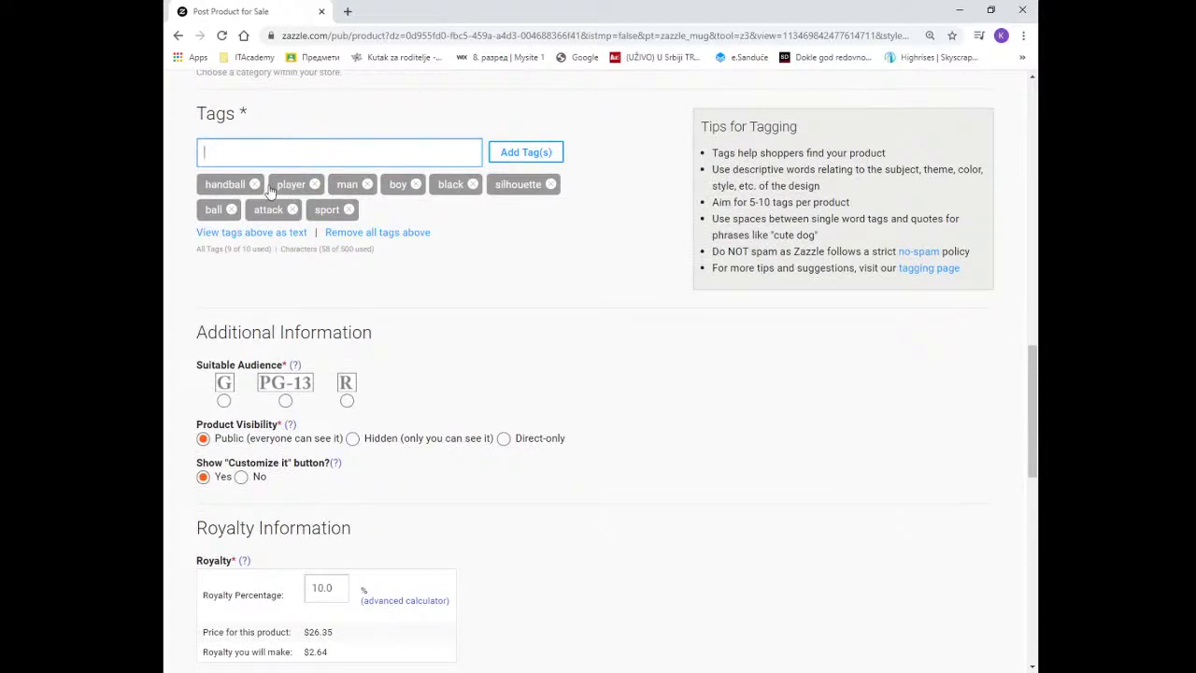
scroll(513, 304, down, 1)
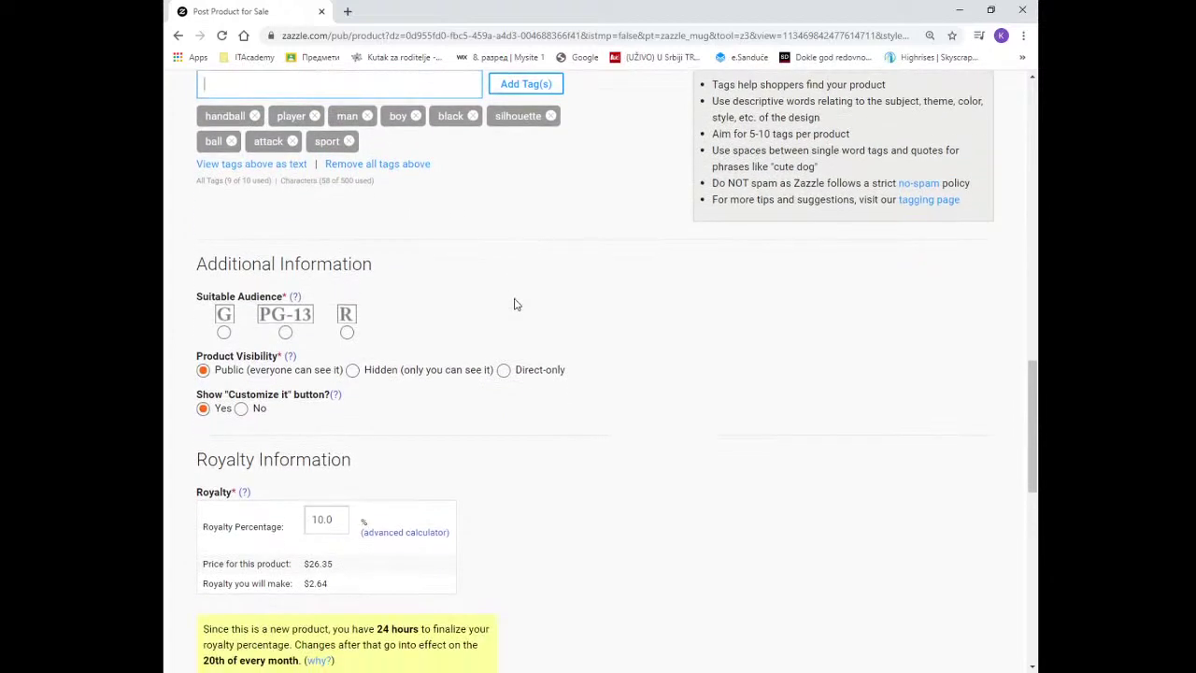
scroll(512, 304, down, 1)
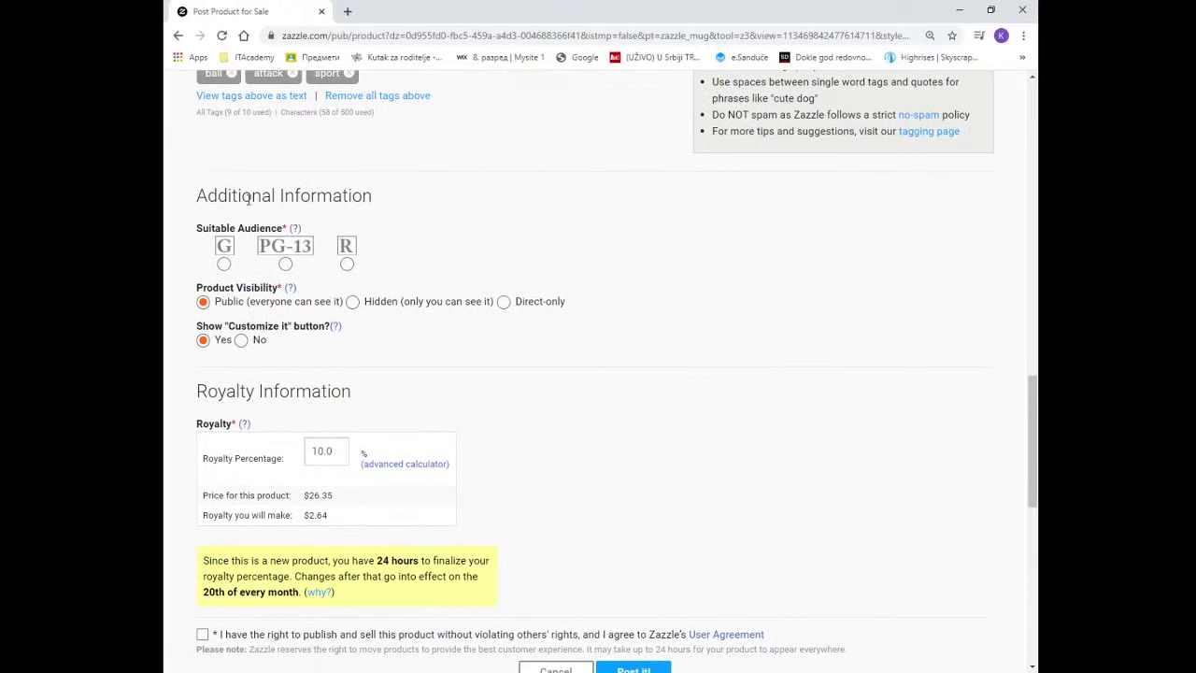
click(225, 266)
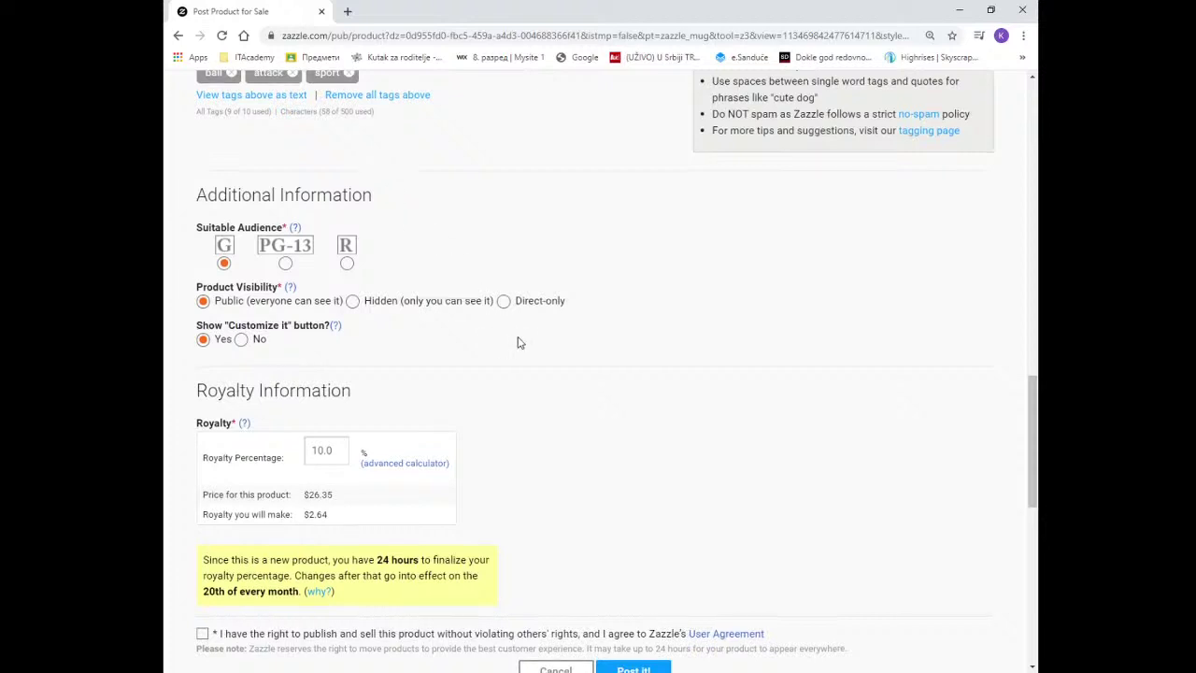
Step: Examine the Royalty Information section, including the royalty percentage, the product price and the royalty earned
scroll(517, 340, down, 1)
scroll(404, 289, down, 2)
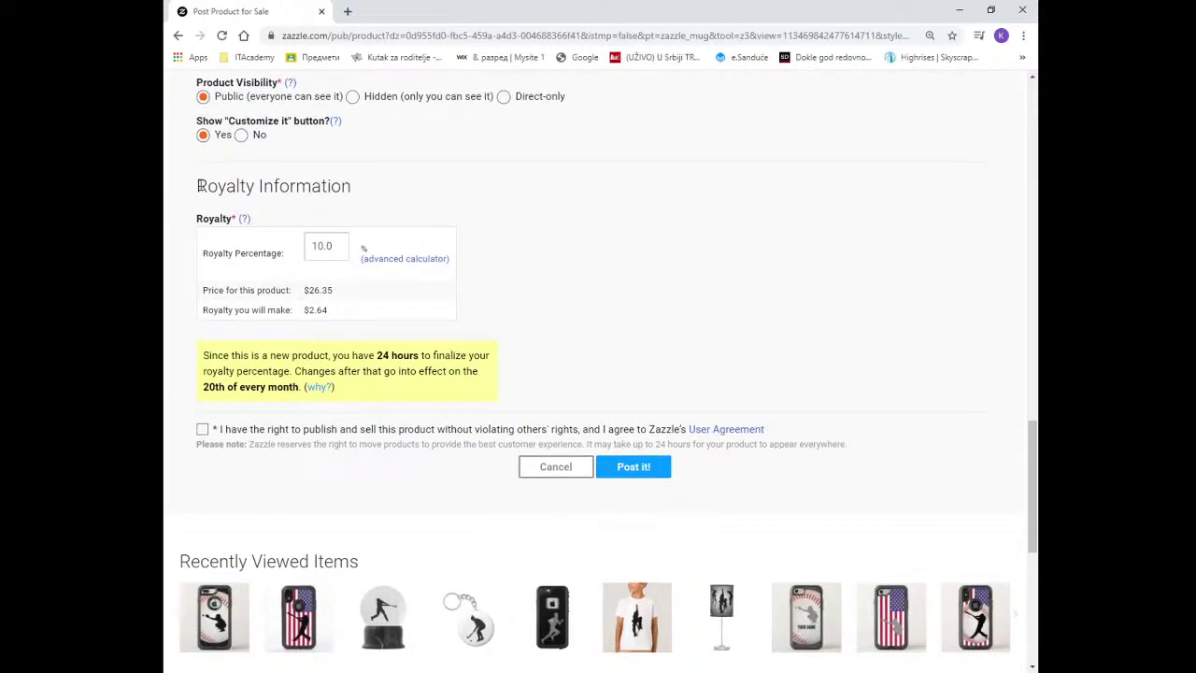
drag(197, 186, 353, 190)
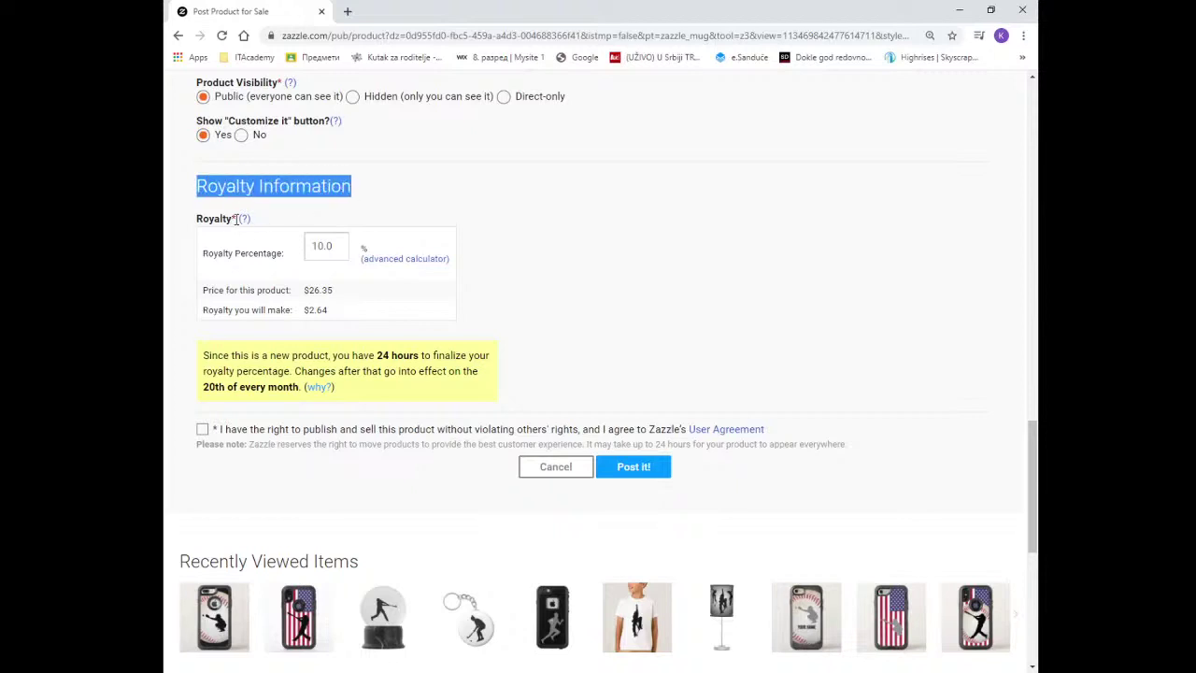
double_click(313, 247)
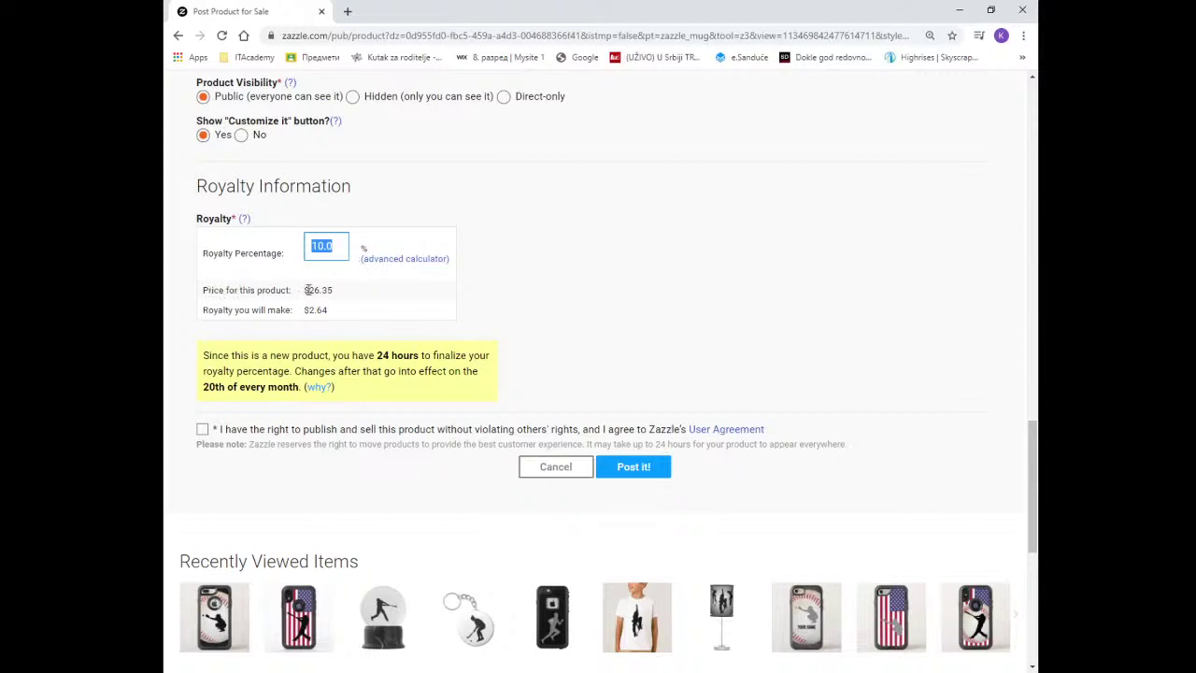
drag(308, 289, 333, 291)
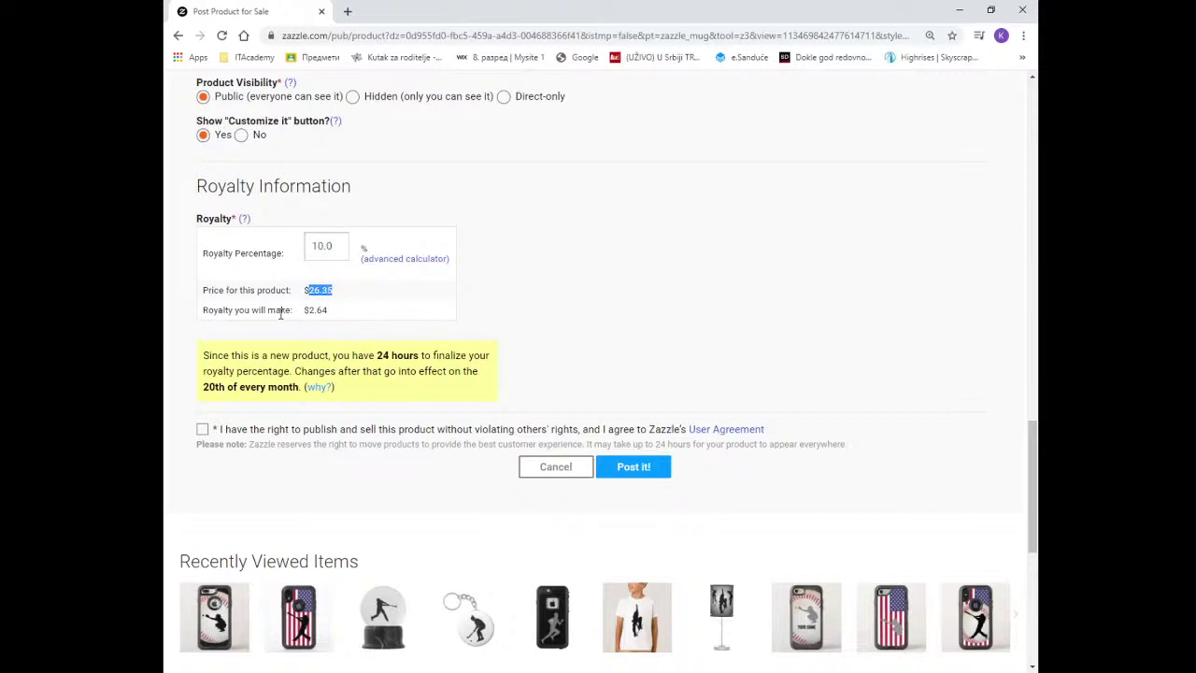
drag(237, 314, 292, 310)
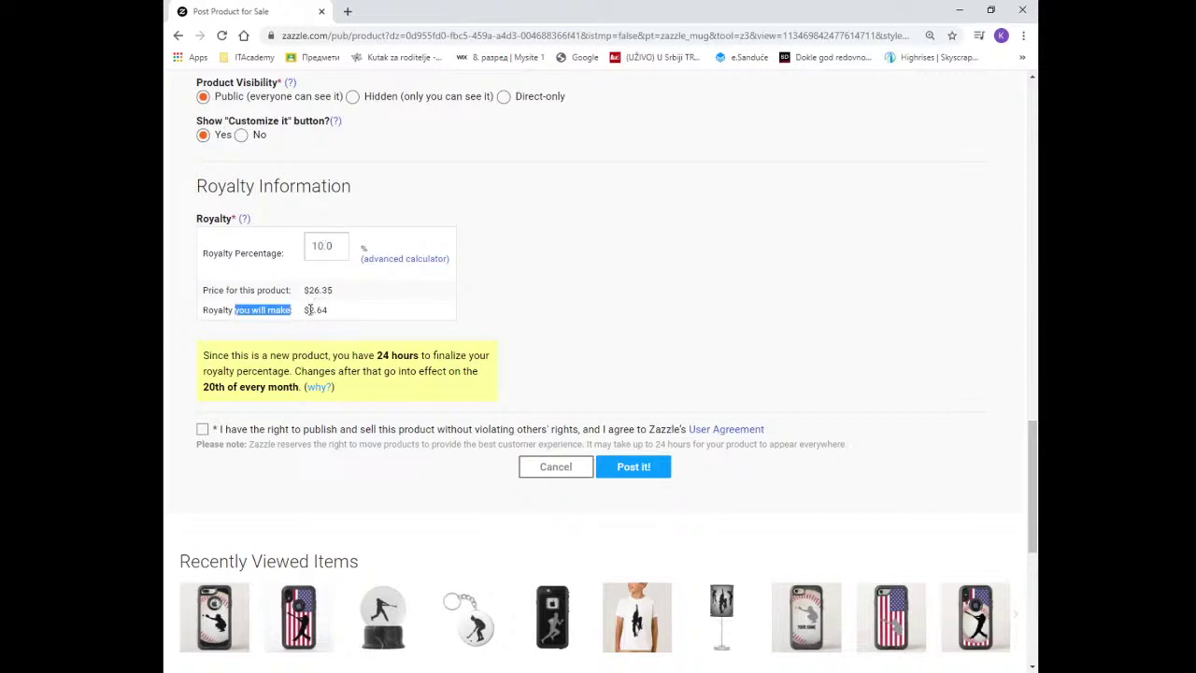
drag(306, 310, 329, 310)
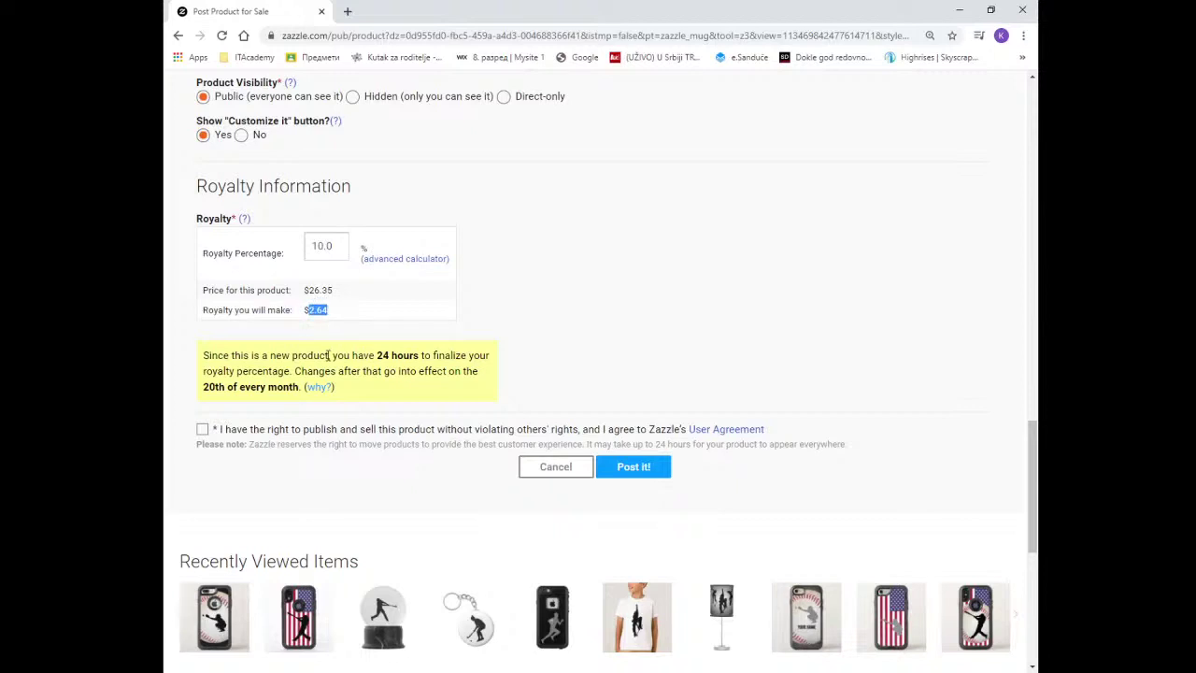
Step: Set the royalty percentage to 15 and check the recalculated product price and royalty amount
double_click(334, 246)
text(15)
key(Tab)
click(497, 301)
double_click(311, 291)
drag(306, 311, 326, 314)
drag(333, 292, 313, 297)
click(484, 400)
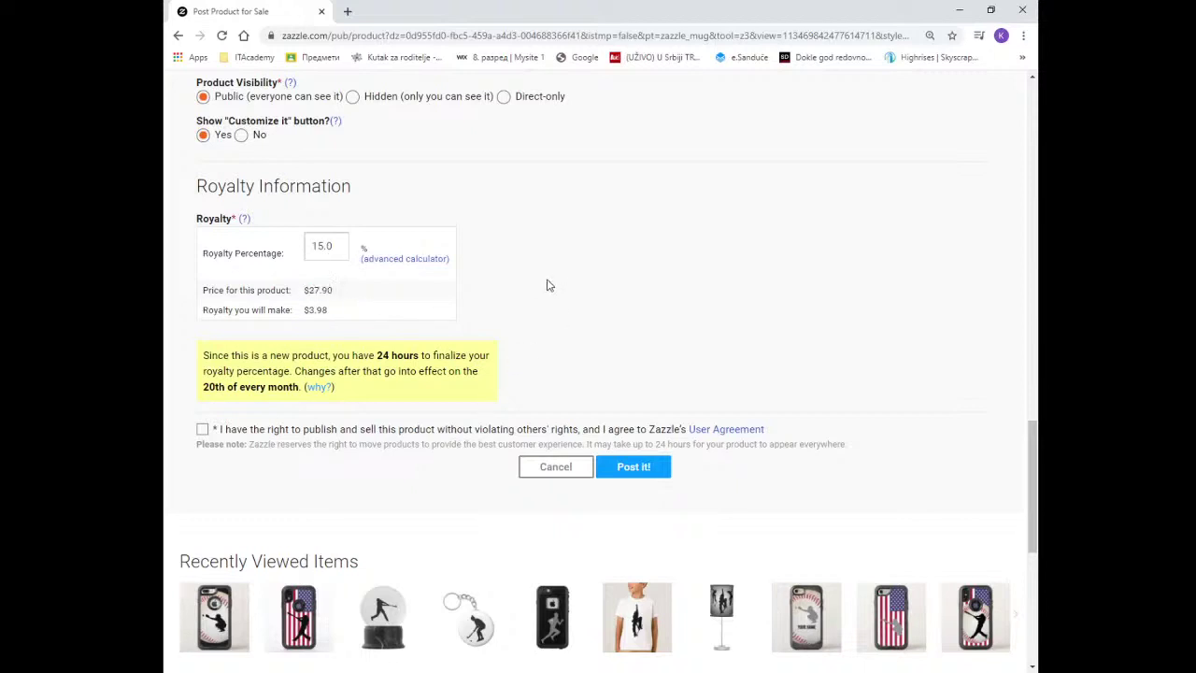